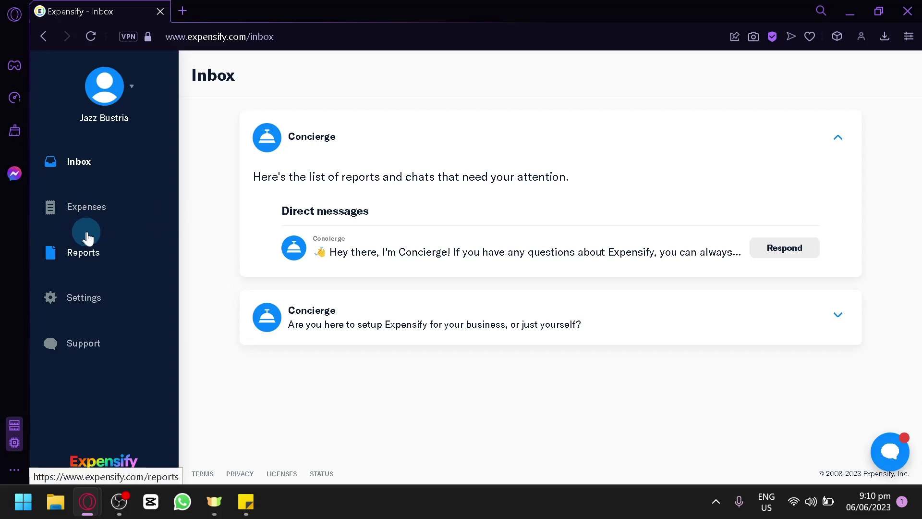
Step: Respond to Concierge's welcome message in a New Expensify tab, then return to the Expensify Inbox
{"action": "mouse_move", "coordinate": [87, 300]}
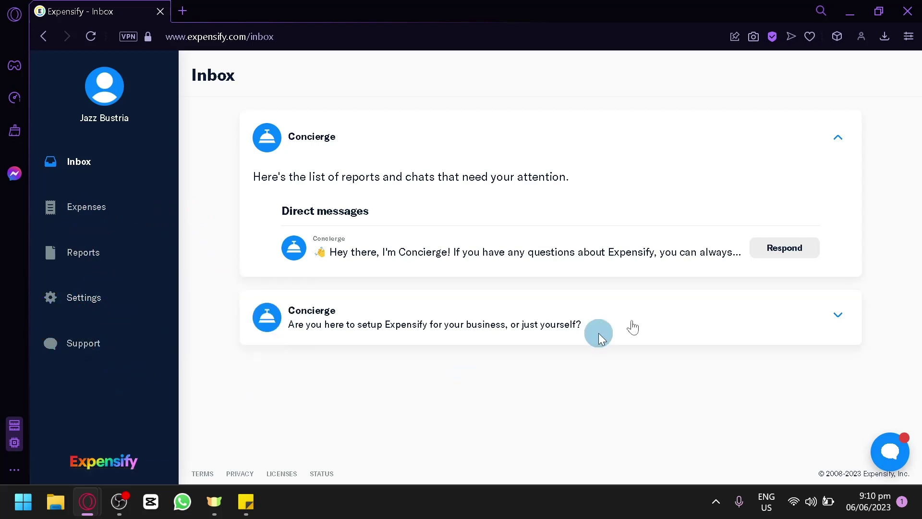
{"action": "left_click", "coordinate": [897, 458]}
{"action": "left_click", "coordinate": [105, 10]}
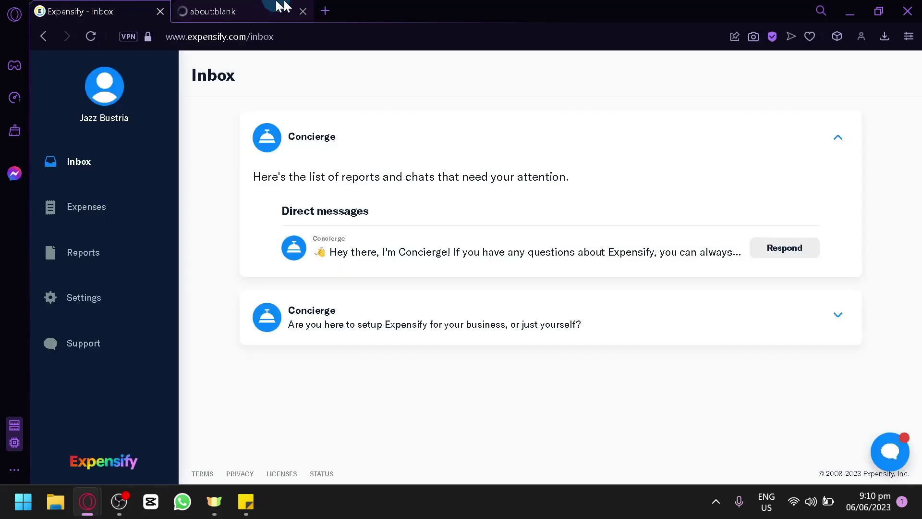
{"action": "left_click", "coordinate": [302, 11]}
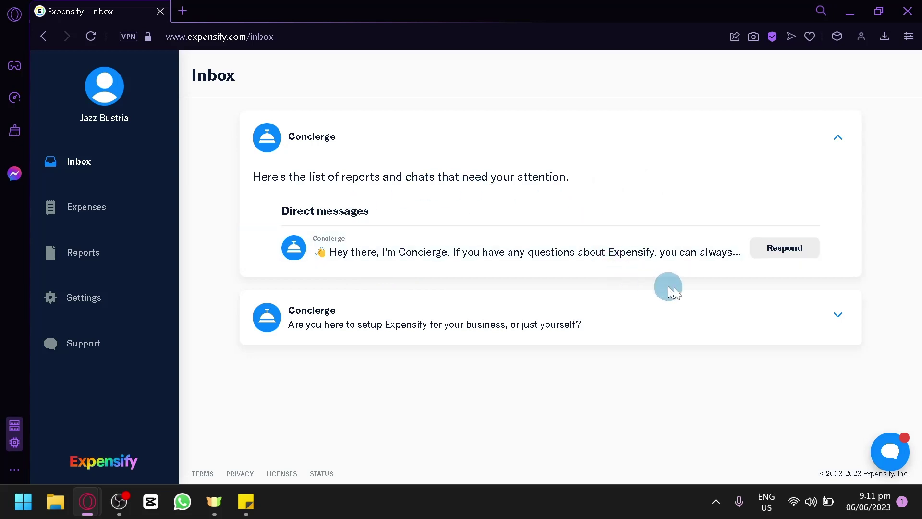
{"action": "left_click", "coordinate": [758, 246]}
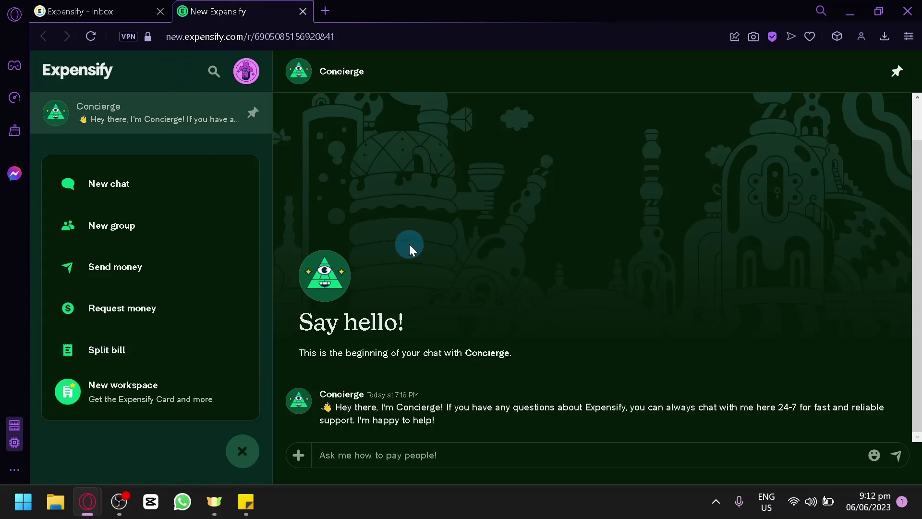
{"action": "left_click", "coordinate": [117, 9]}
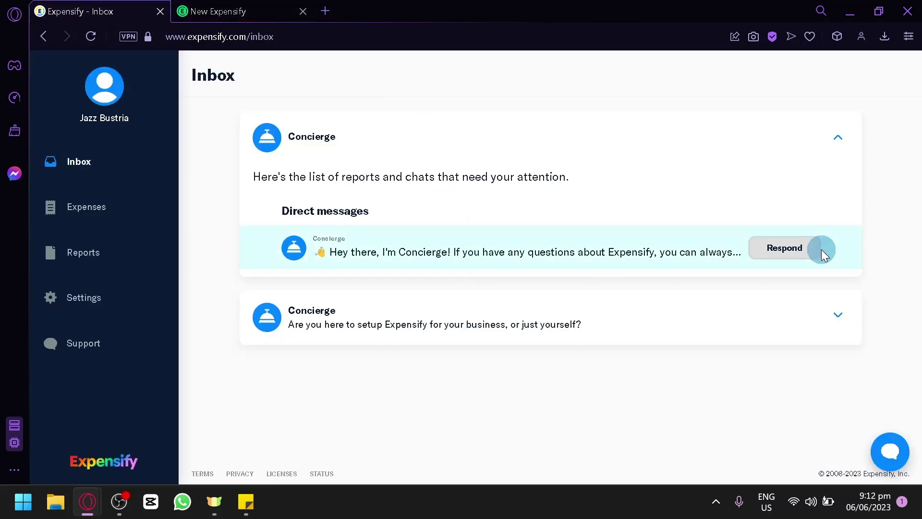
Step: Expand the business-or-personal setup card, then go to the empty Expenses page
{"action": "left_click", "coordinate": [836, 317]}
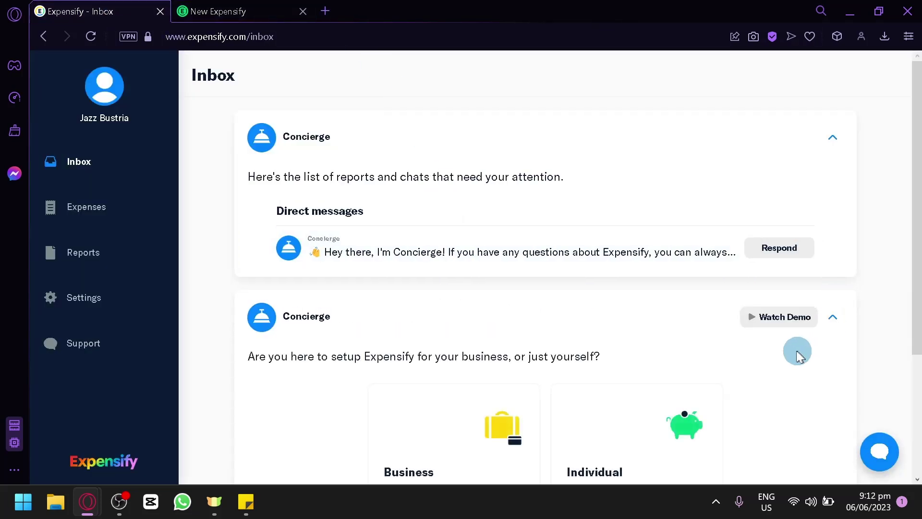
{"action": "scroll", "coordinate": [795, 350], "scroll_direction": "down", "scroll_amount": 2}
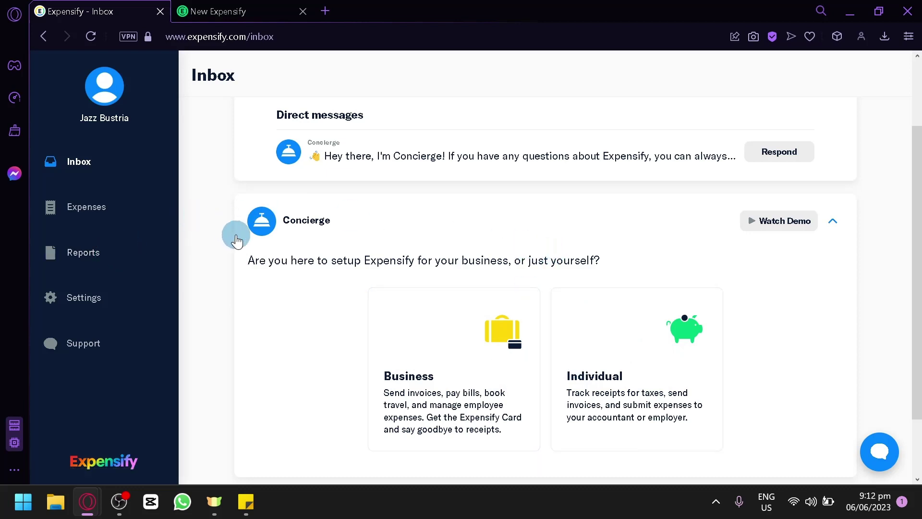
{"action": "left_click", "coordinate": [119, 208]}
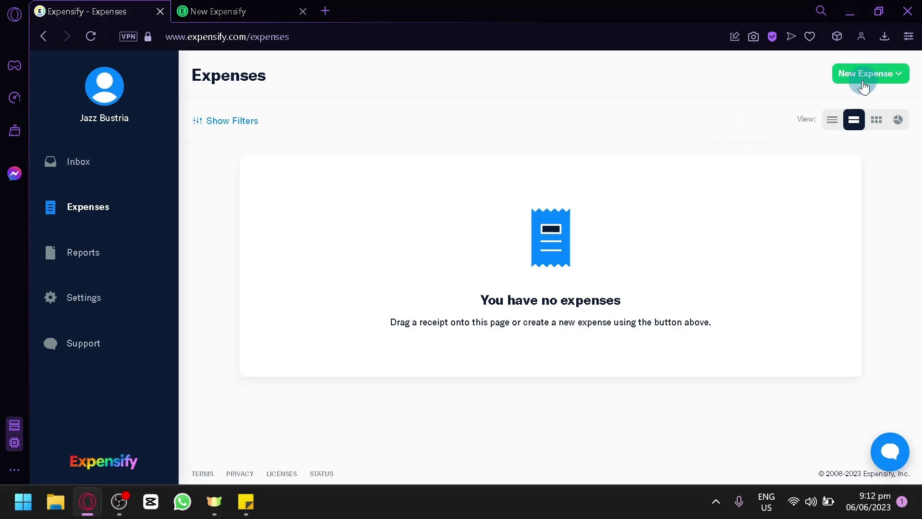
Step: Try the list and grid layouts, then switch the expenses to chart view
{"action": "left_click", "coordinate": [834, 124]}
{"action": "left_click", "coordinate": [876, 120]}
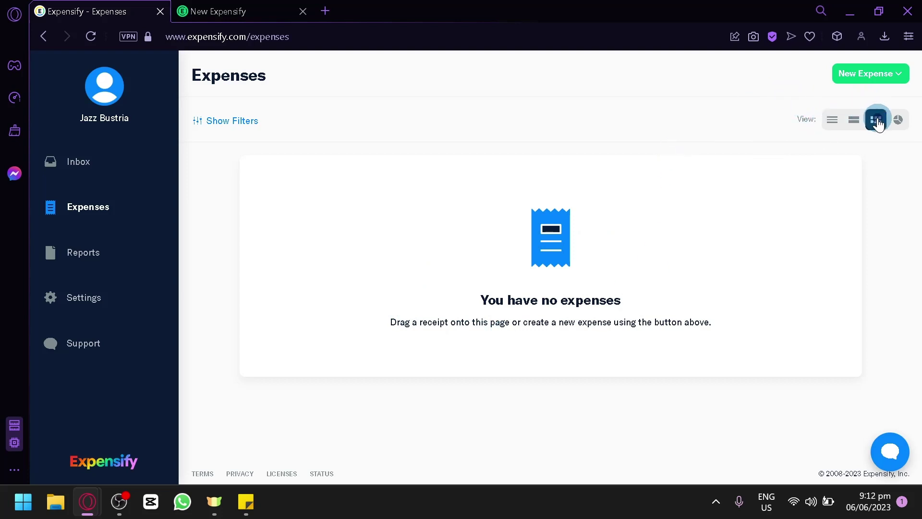
{"action": "left_click", "coordinate": [887, 123]}
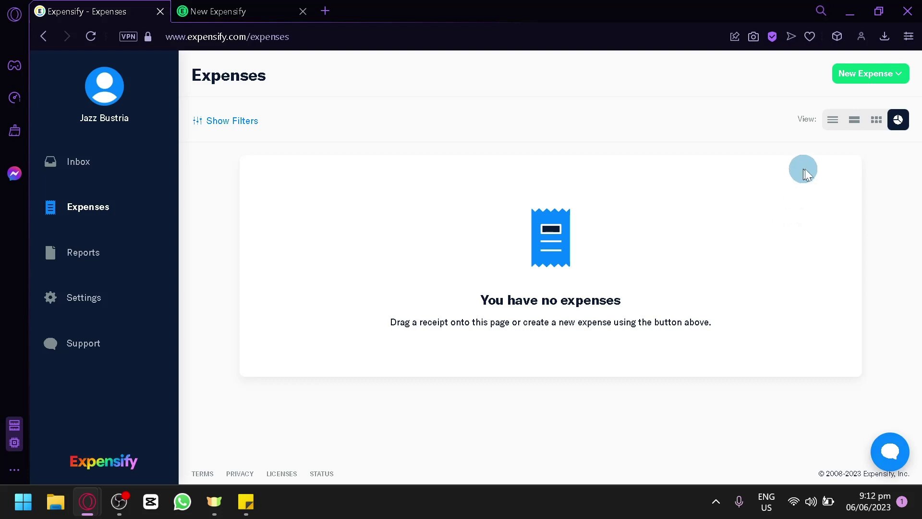
Step: Show the expense filters and check the All types and My expenses only choices unchanged
{"action": "left_click", "coordinate": [213, 124]}
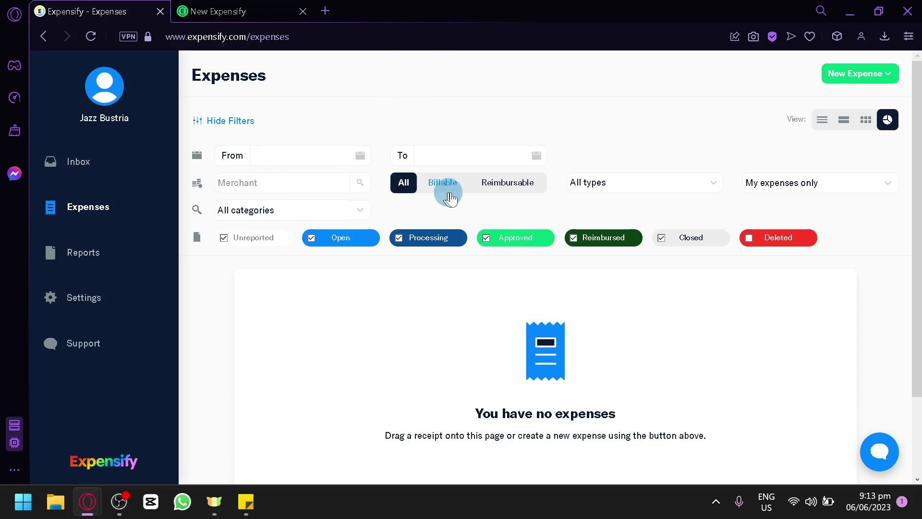
{"action": "left_click", "coordinate": [633, 187]}
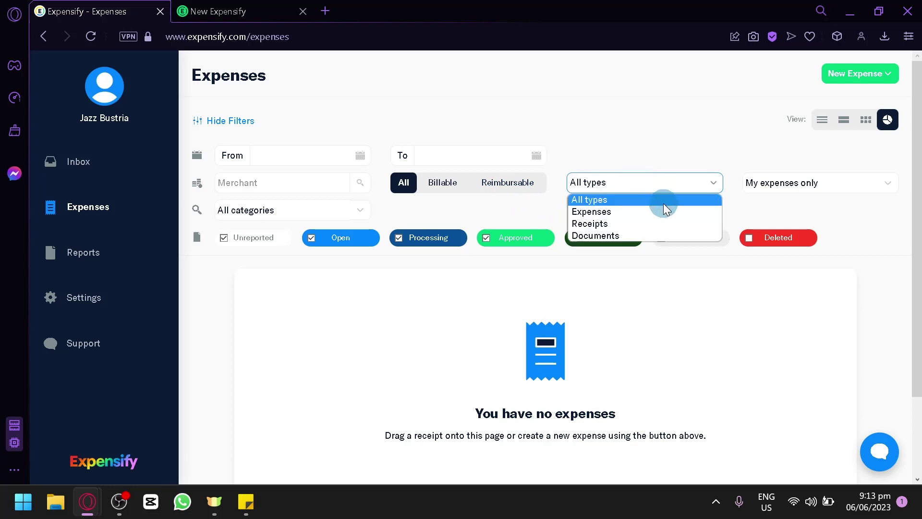
{"action": "left_click", "coordinate": [666, 186]}
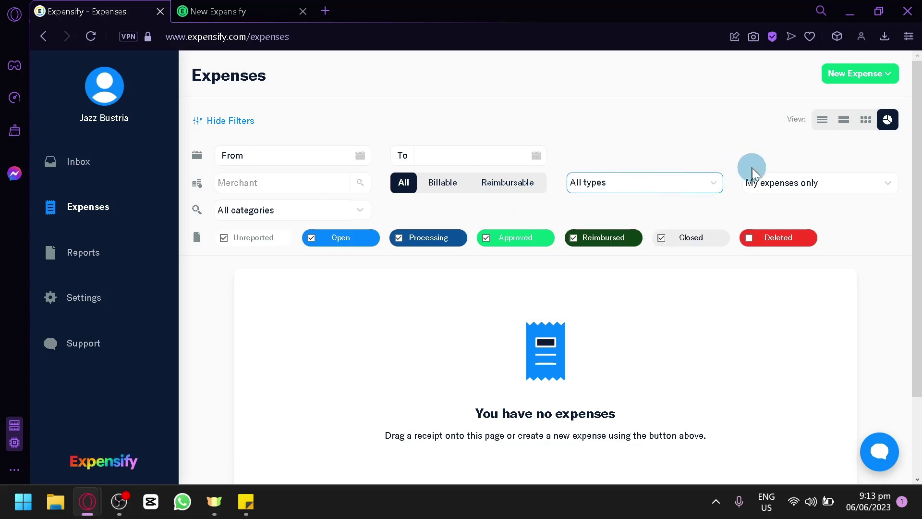
{"action": "left_click", "coordinate": [776, 185]}
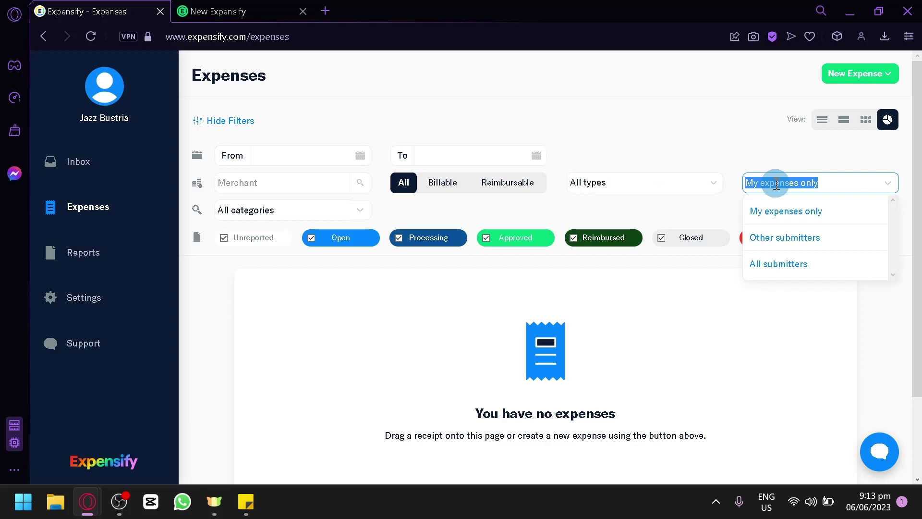
{"action": "left_click", "coordinate": [439, 214]}
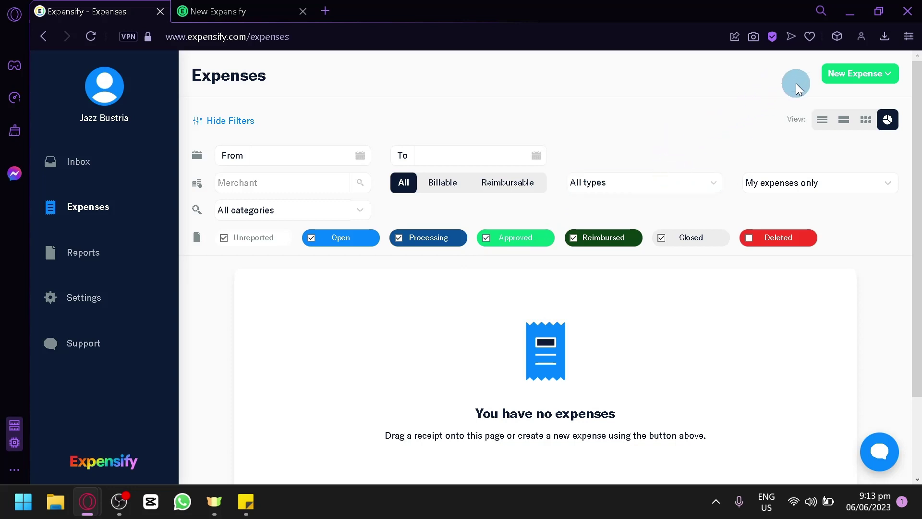
Step: Create a manual expense with the merchant name, date 2023-06-06 and total 1000 PHP
{"action": "left_click", "coordinate": [884, 76]}
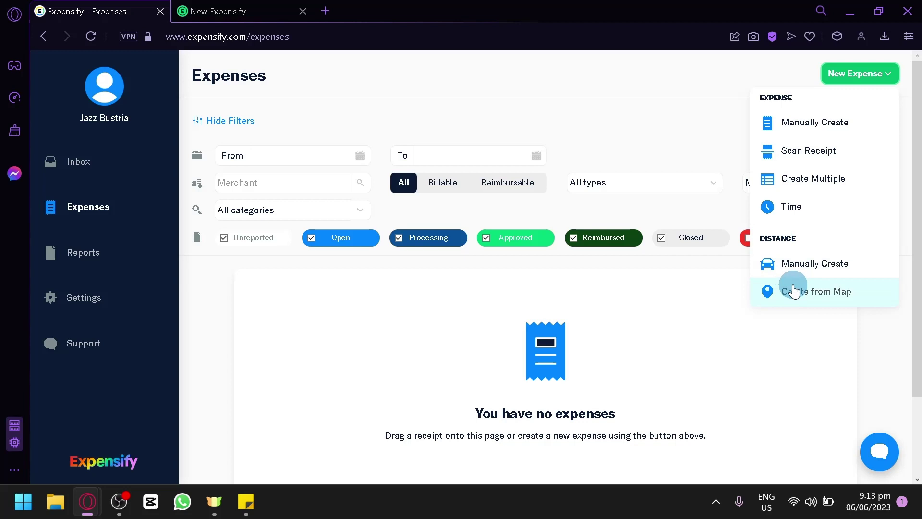
{"action": "left_click", "coordinate": [793, 126]}
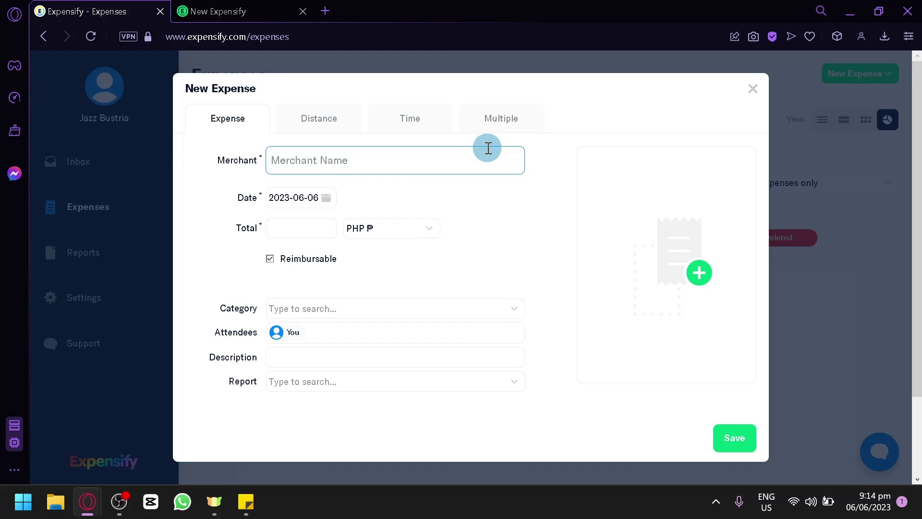
{"action": "type", "text": "John"}
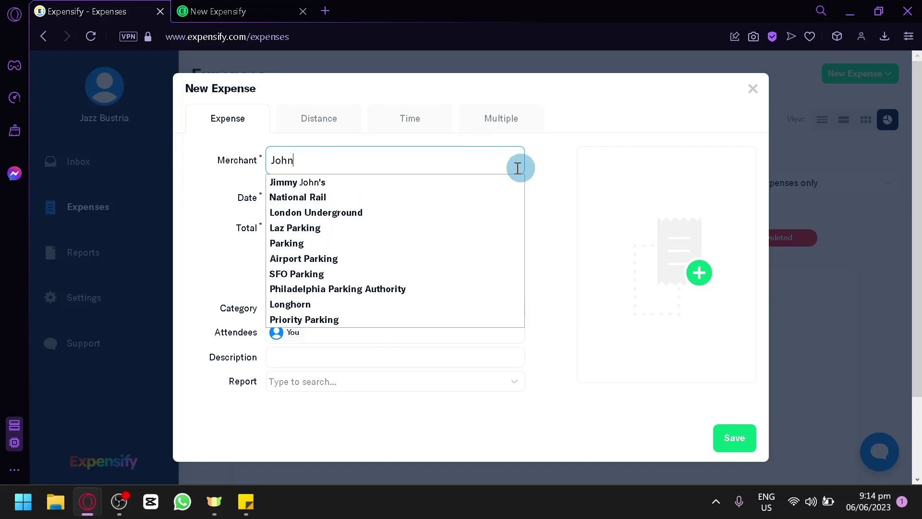
{"action": "left_click", "coordinate": [552, 194]}
{"action": "left_click", "coordinate": [309, 199]}
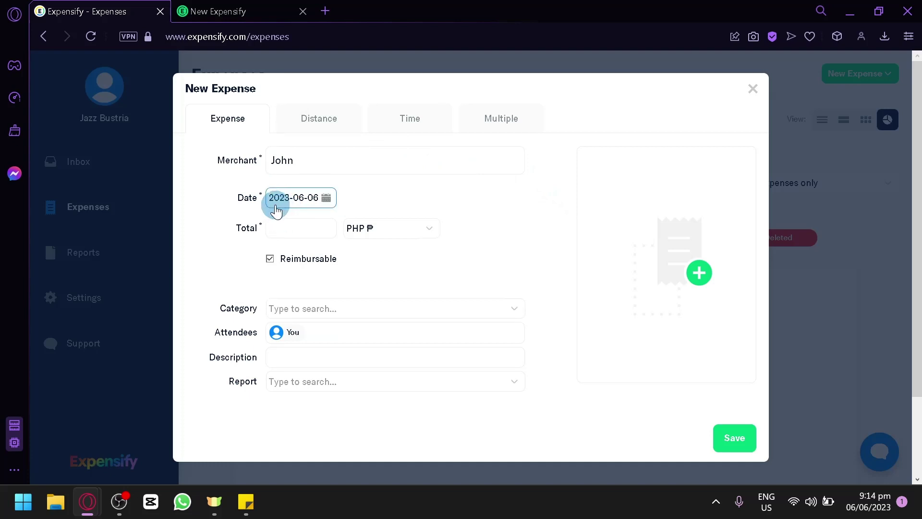
{"action": "left_click", "coordinate": [285, 228]}
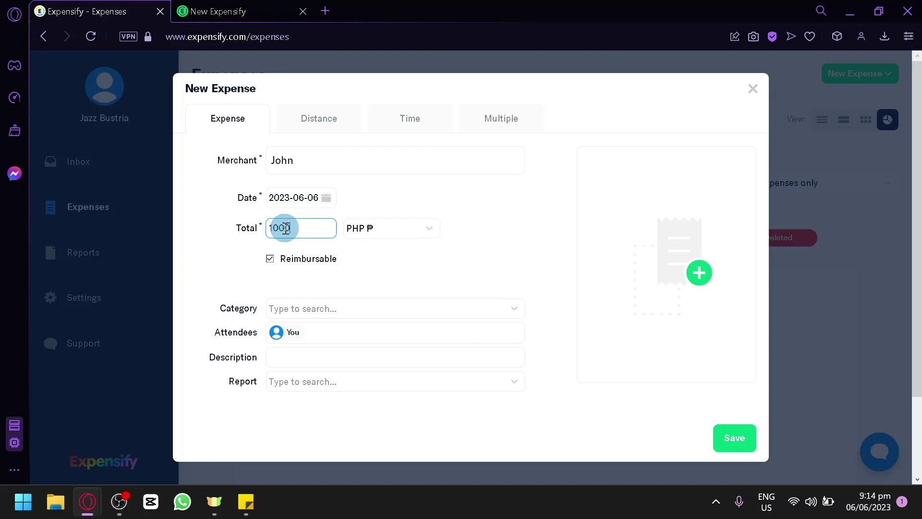
Step: Look through the Category, Description and Report fields without choosing anything
{"action": "left_click", "coordinate": [351, 303]}
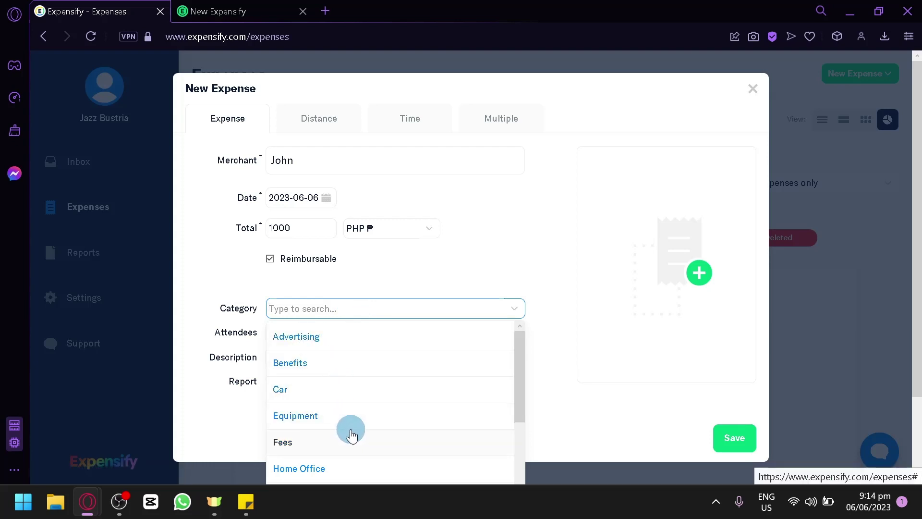
{"action": "scroll", "coordinate": [348, 434], "scroll_direction": "down", "scroll_amount": 2}
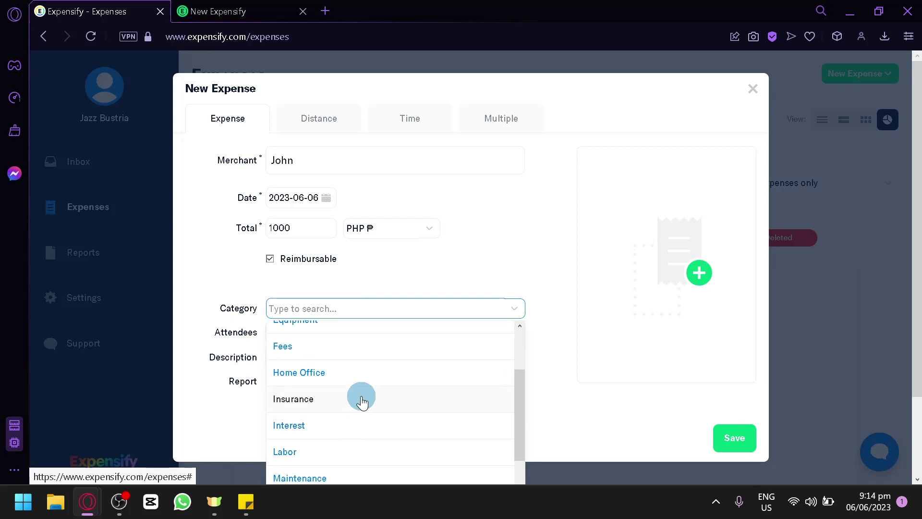
{"action": "scroll", "coordinate": [362, 401], "scroll_direction": "down", "scroll_amount": 2}
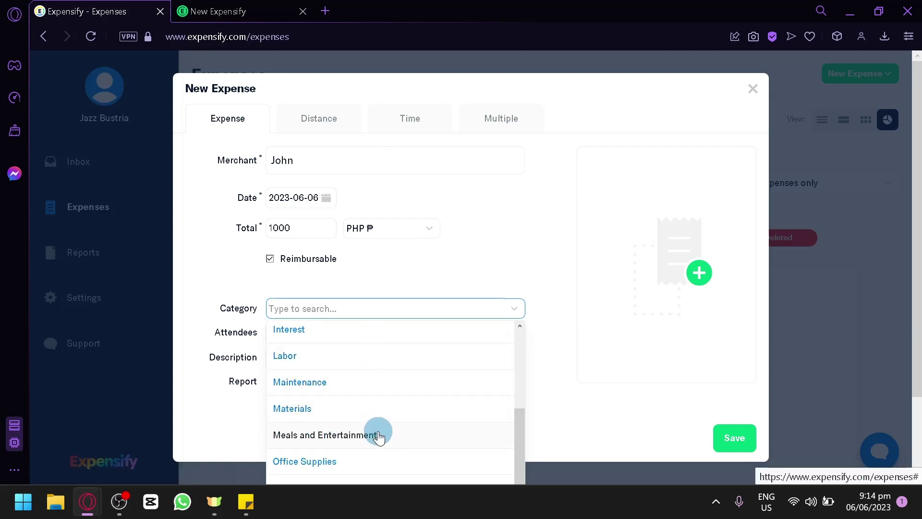
{"action": "scroll", "coordinate": [391, 460], "scroll_direction": "down", "scroll_amount": 2}
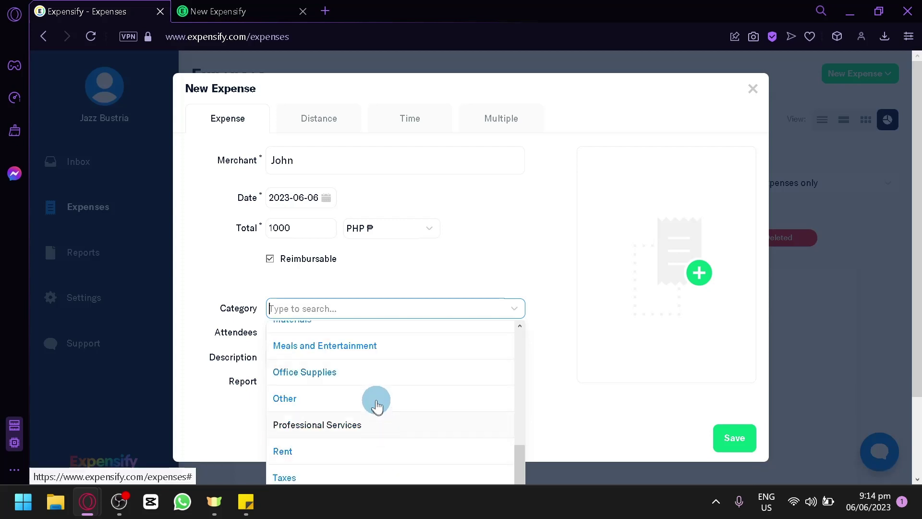
{"action": "scroll", "coordinate": [377, 401], "scroll_direction": "down", "scroll_amount": 2}
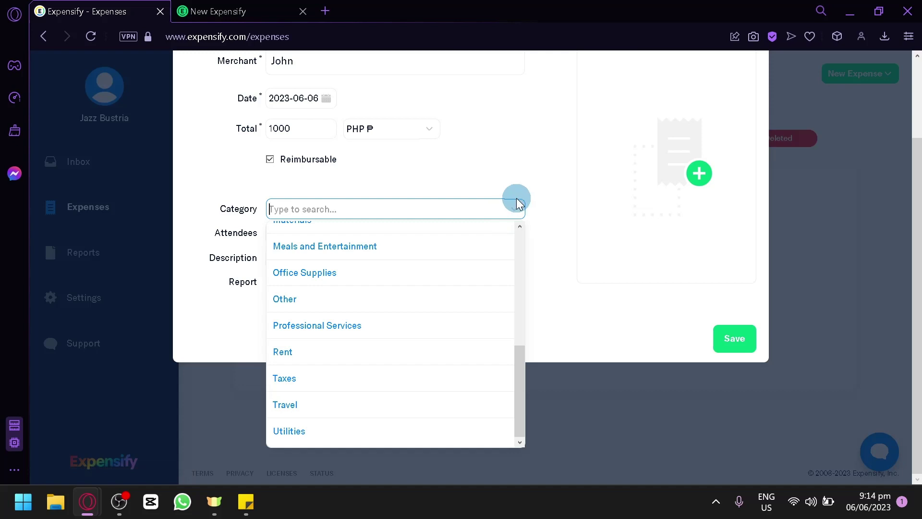
{"action": "left_click", "coordinate": [531, 179]}
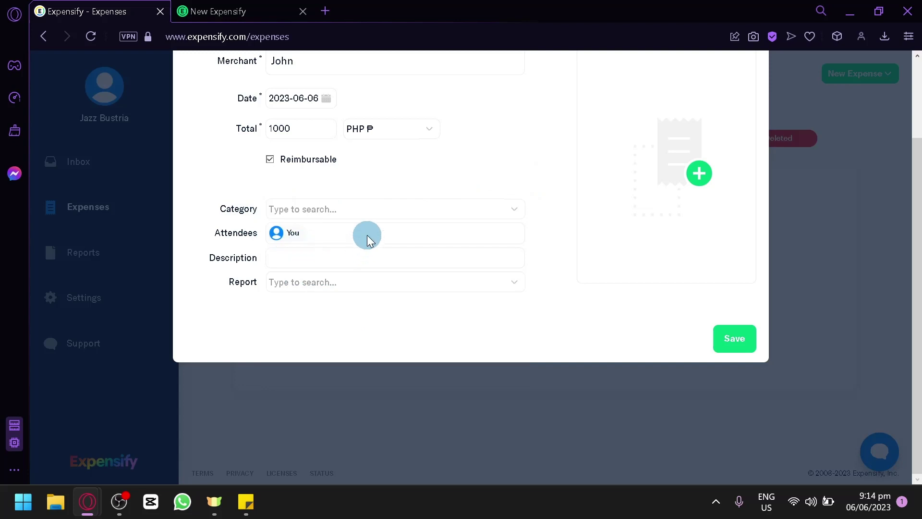
{"action": "left_click", "coordinate": [359, 261]}
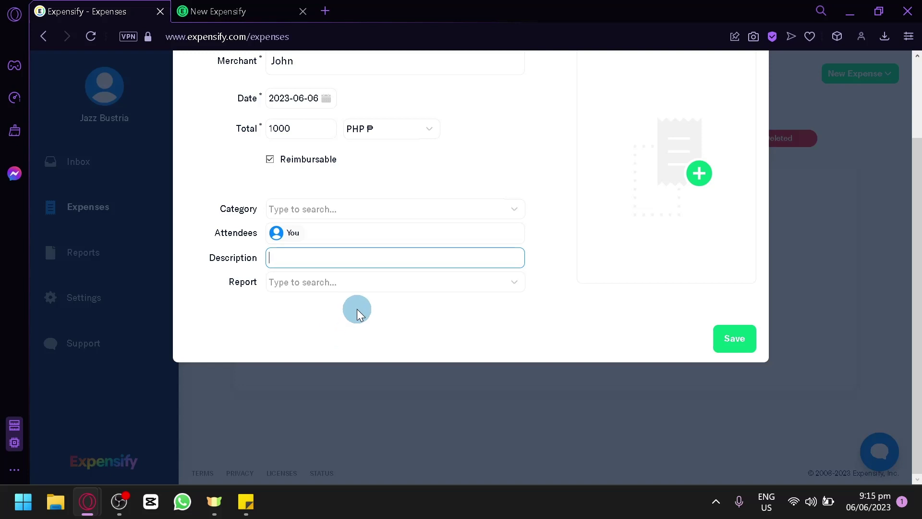
{"action": "left_click", "coordinate": [378, 287]}
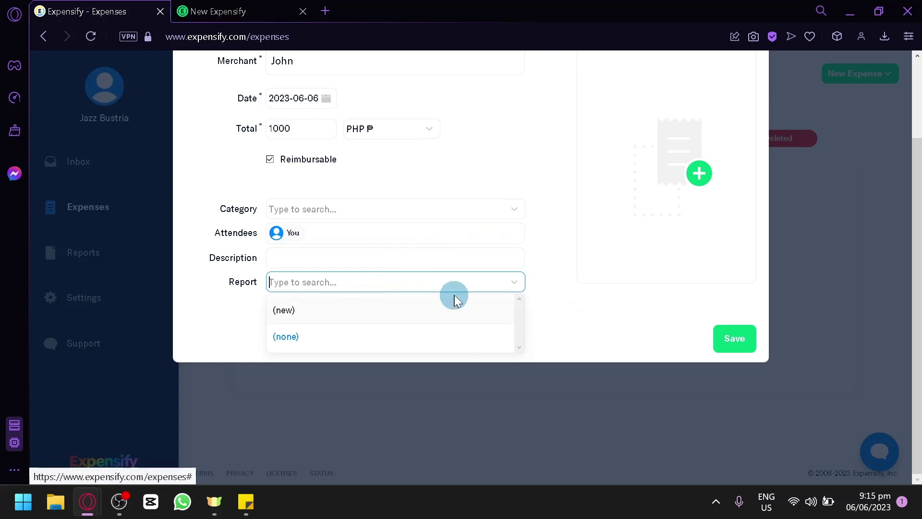
{"action": "left_click", "coordinate": [564, 392]}
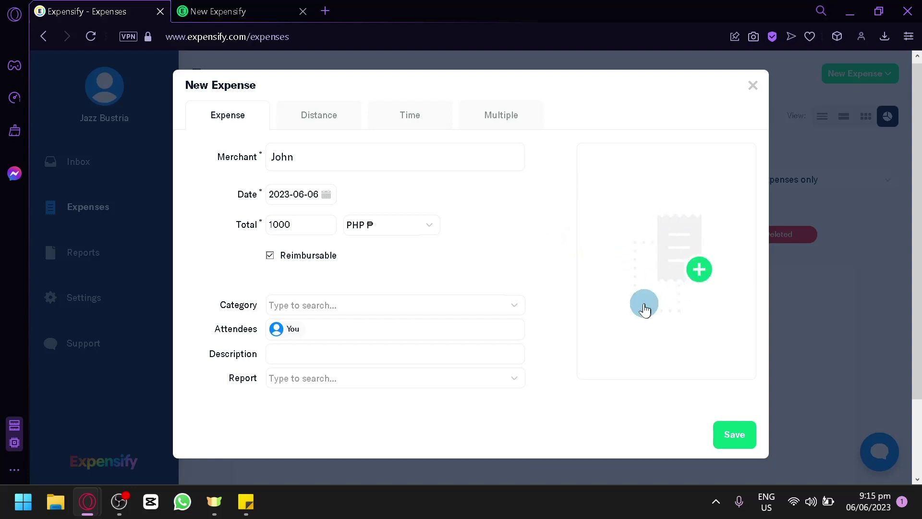
{"action": "left_click", "coordinate": [613, 245]}
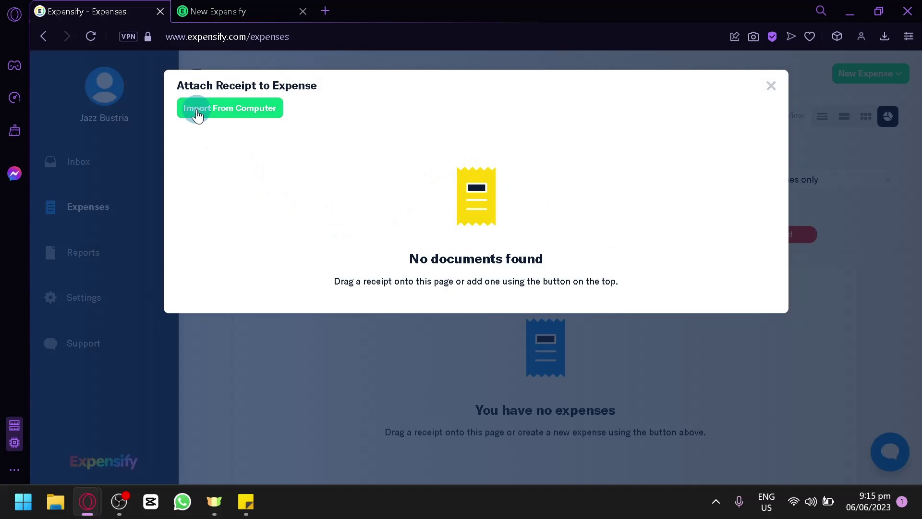
{"action": "left_click", "coordinate": [770, 87]}
{"action": "left_click", "coordinate": [321, 114]}
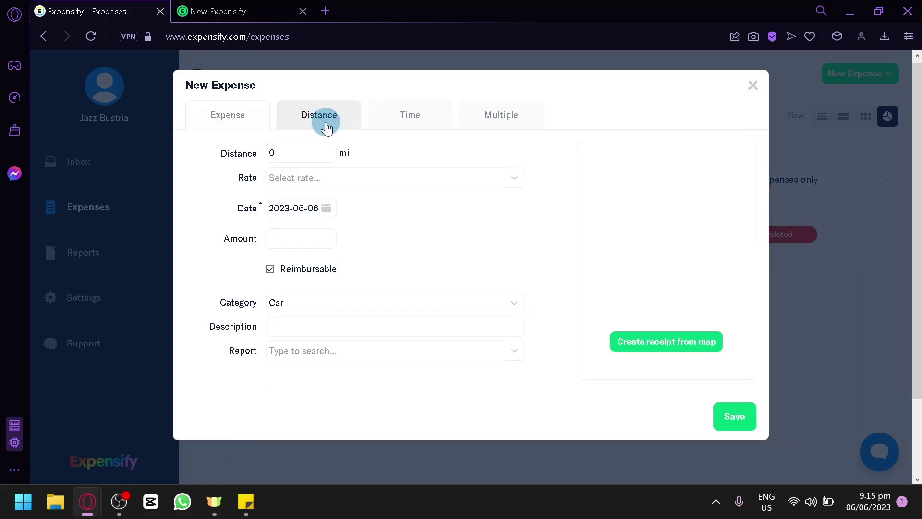
{"action": "left_click", "coordinate": [317, 148]}
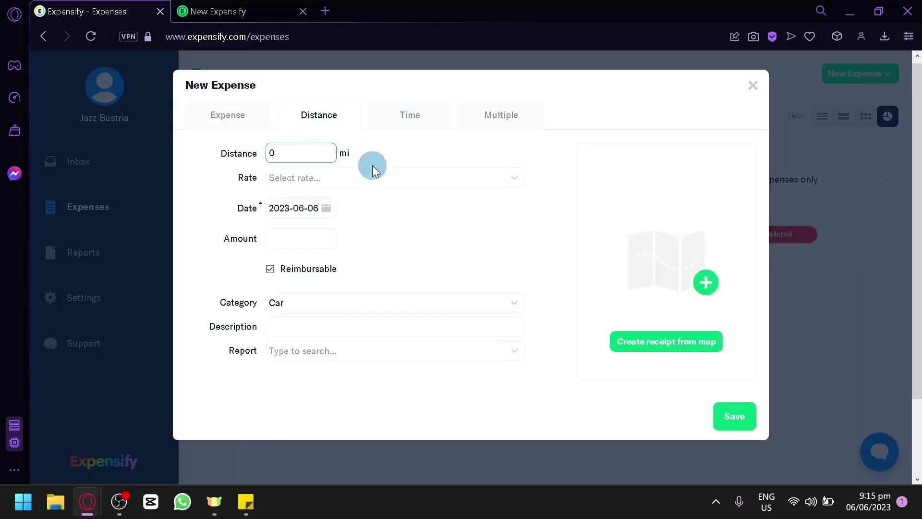
{"action": "left_click", "coordinate": [370, 178]}
{"action": "left_click", "coordinate": [384, 218]}
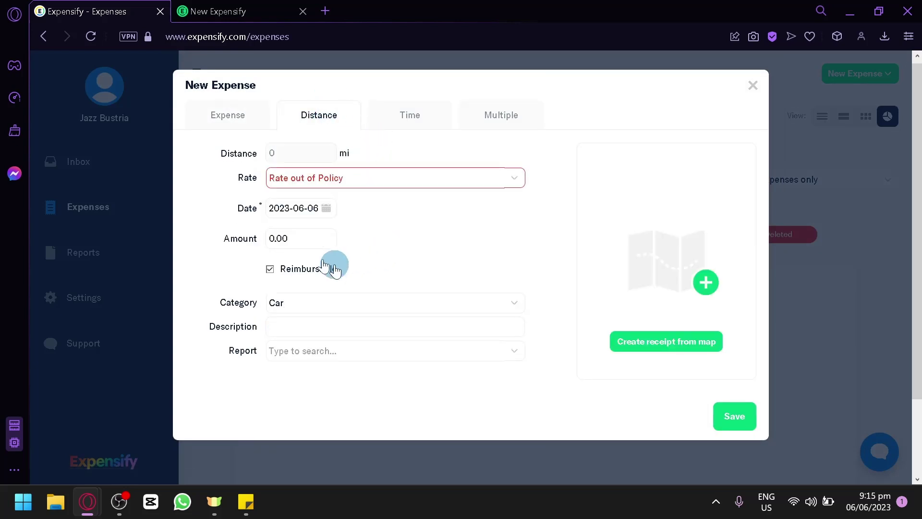
{"action": "left_click", "coordinate": [410, 124]}
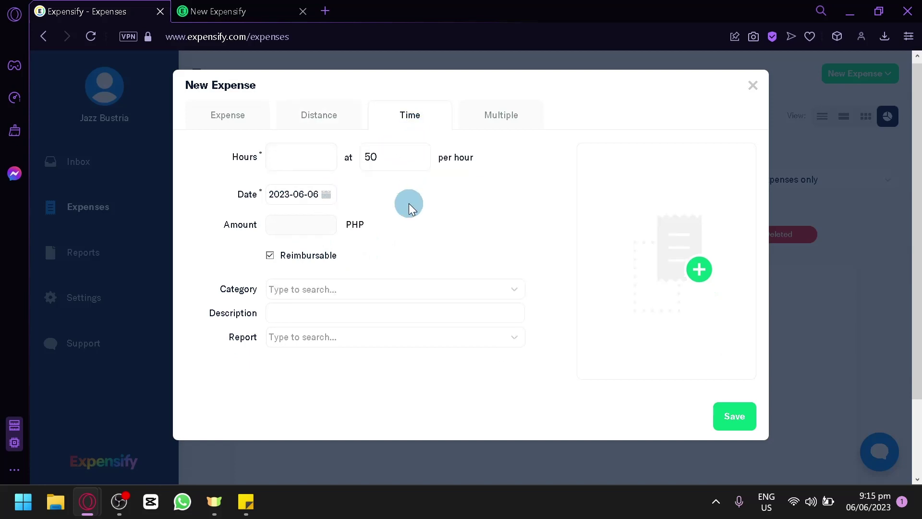
{"action": "left_click", "coordinate": [489, 114]}
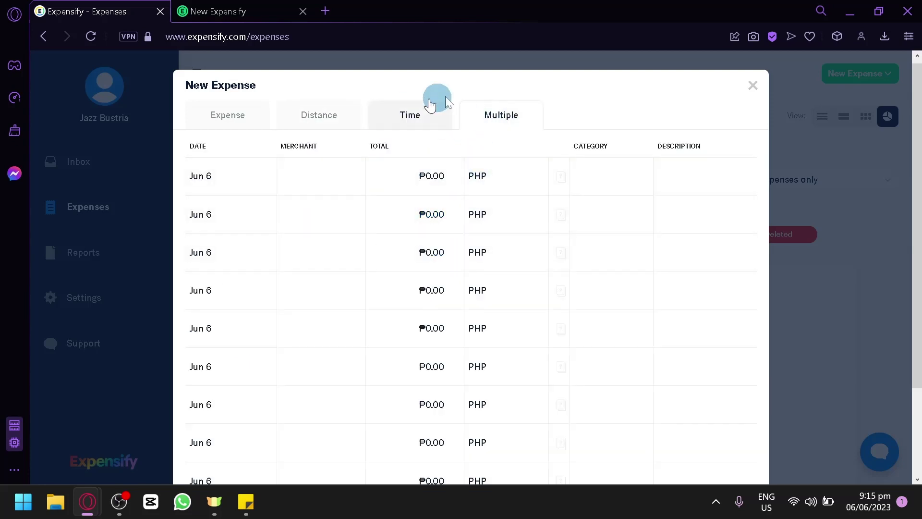
{"action": "scroll", "coordinate": [421, 284], "scroll_direction": "down", "scroll_amount": 3}
{"action": "scroll", "coordinate": [418, 277], "scroll_direction": "up", "scroll_amount": 3}
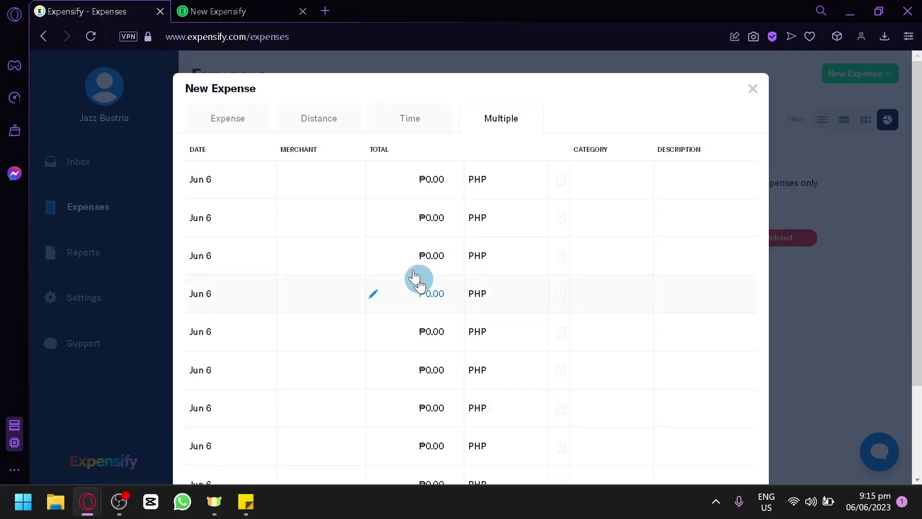
{"action": "left_click", "coordinate": [226, 120]}
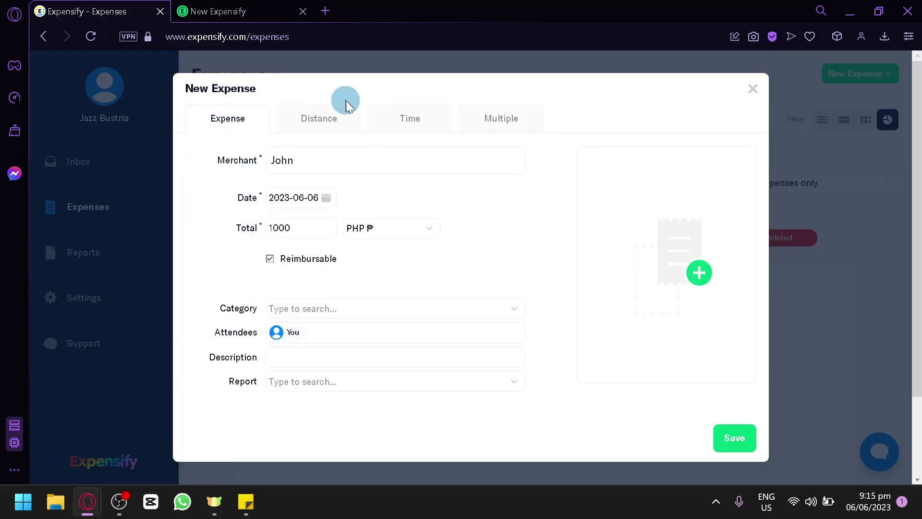
Step: Save the 1000 PHP expense and show the expenses as a list
{"action": "left_click", "coordinate": [735, 439]}
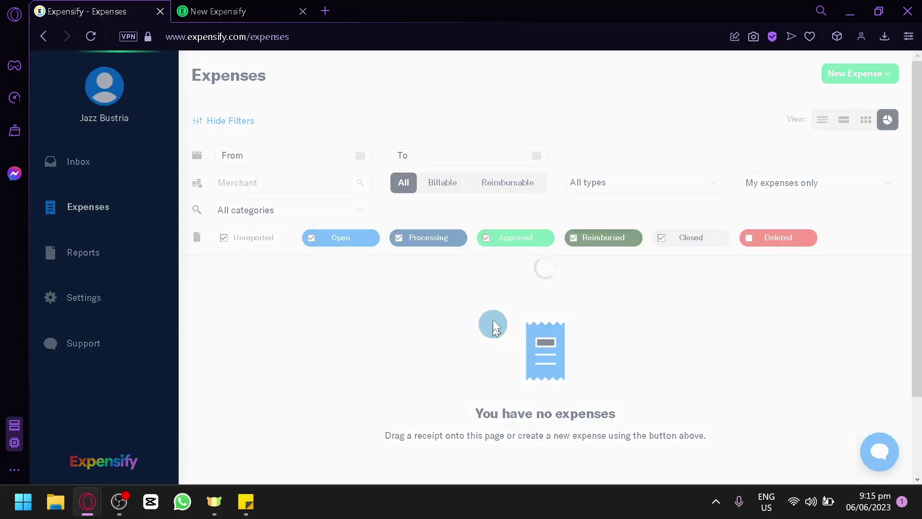
{"action": "scroll", "coordinate": [500, 270], "scroll_direction": "down", "scroll_amount": 2}
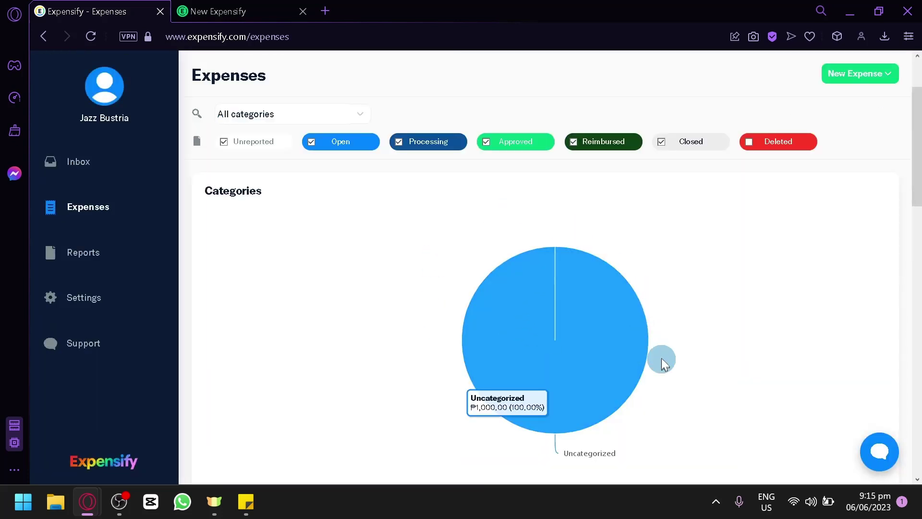
{"action": "scroll", "coordinate": [661, 358], "scroll_direction": "up", "scroll_amount": 2}
{"action": "left_click", "coordinate": [822, 120]}
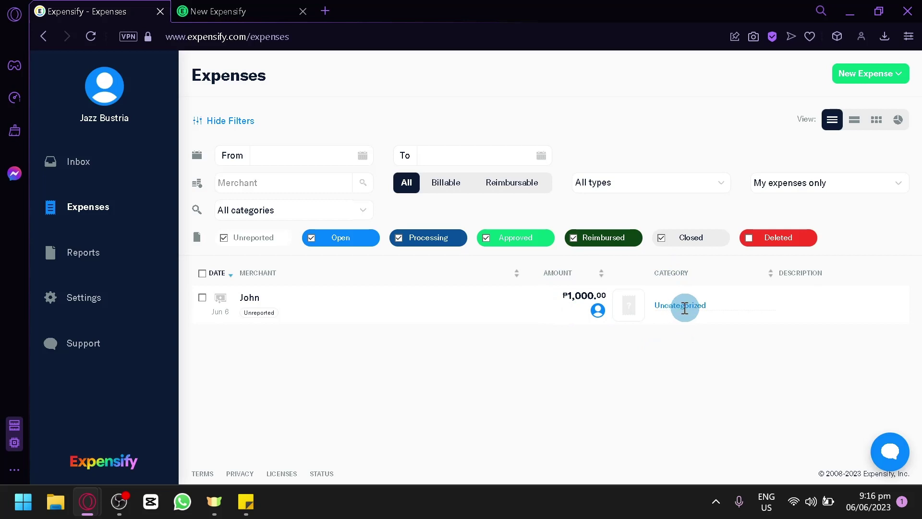
Step: Set the expense's category to Equipment and commit its description in the list
{"action": "left_click", "coordinate": [719, 302]}
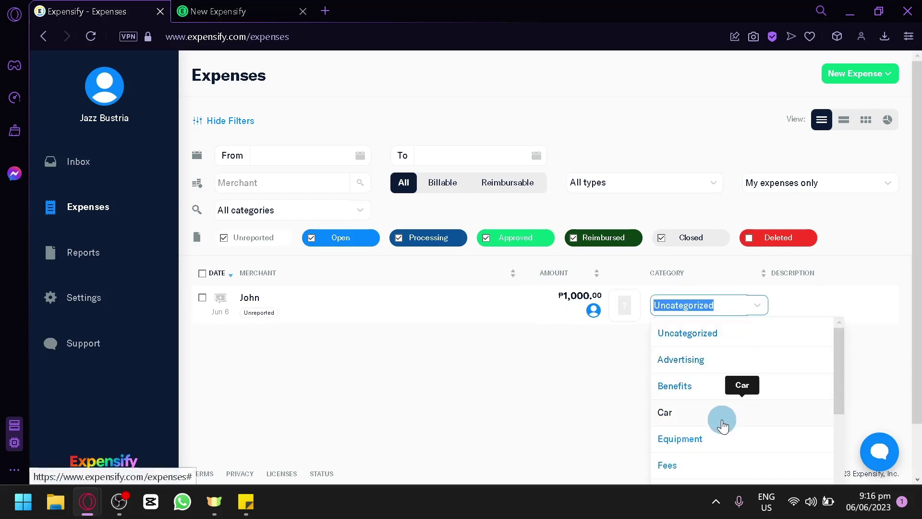
{"action": "left_click", "coordinate": [722, 437]}
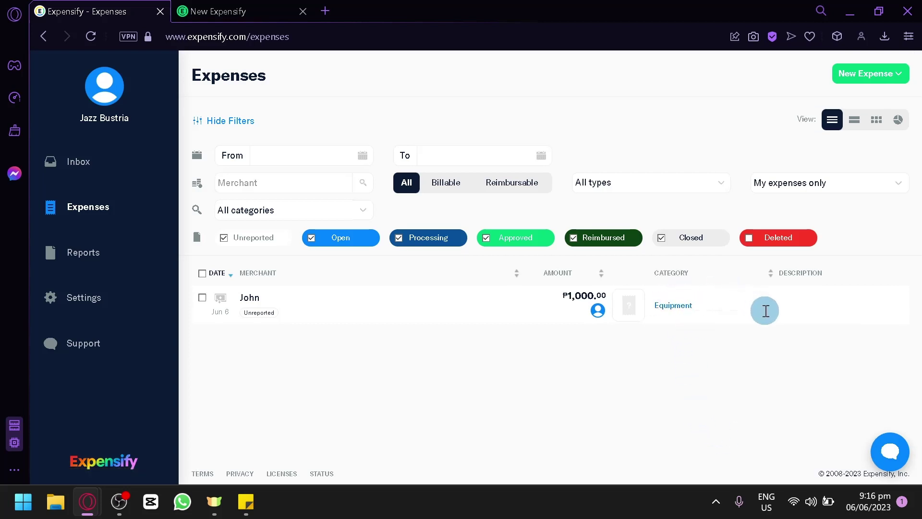
{"action": "left_click", "coordinate": [784, 319]}
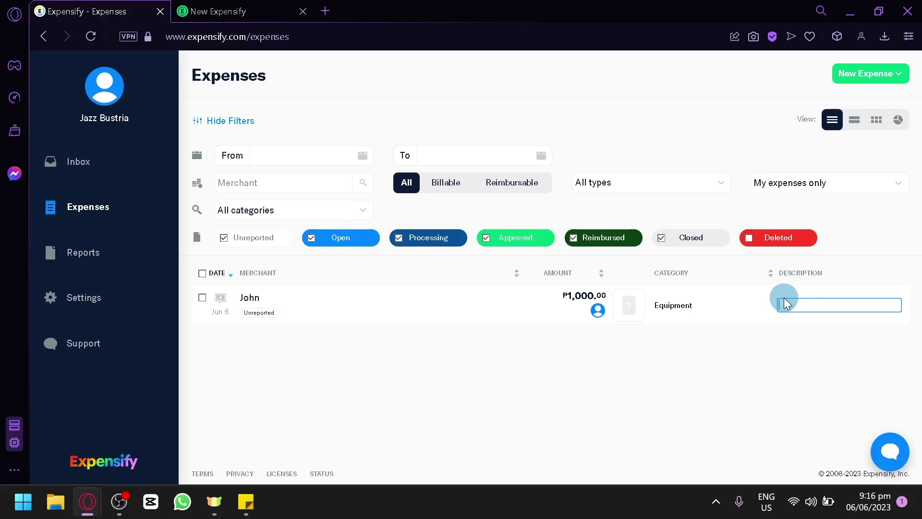
{"action": "left_click", "coordinate": [745, 395]}
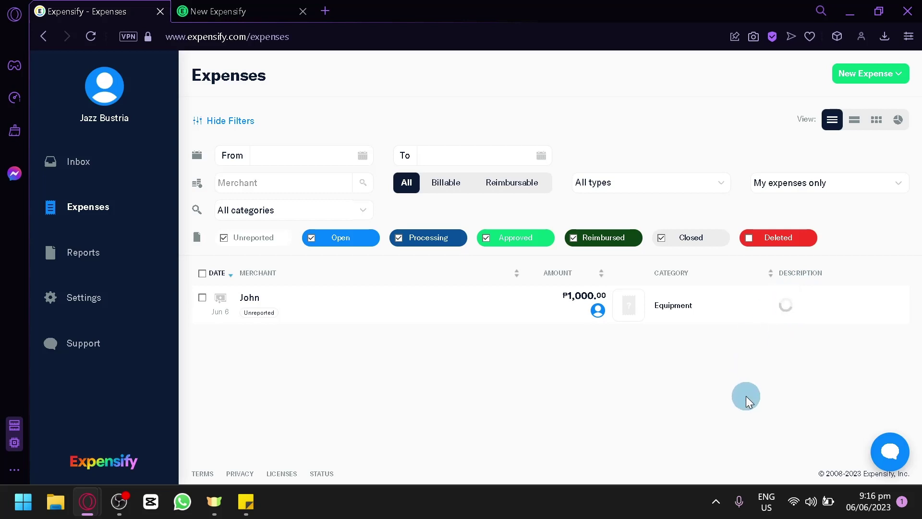
Step: Go to the Reports page, which lists 0 reports
{"action": "left_click", "coordinate": [89, 263]}
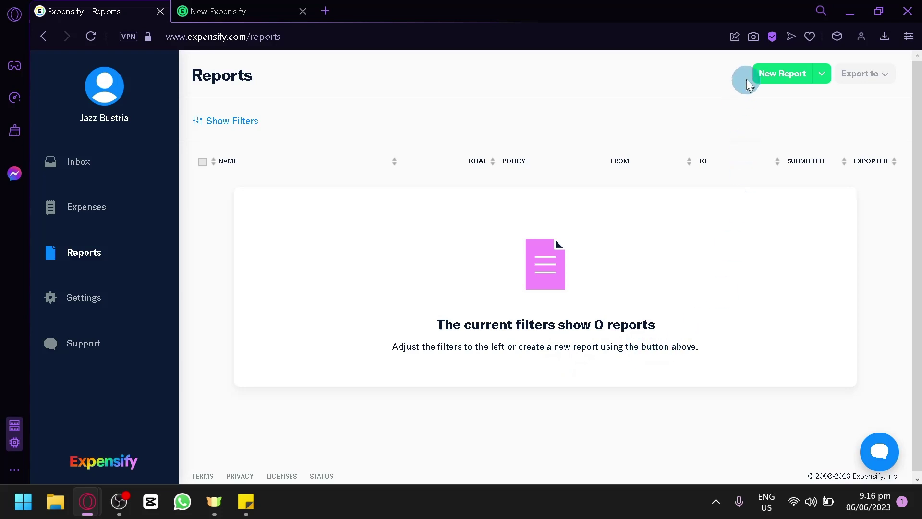
{"action": "left_click", "coordinate": [243, 123]}
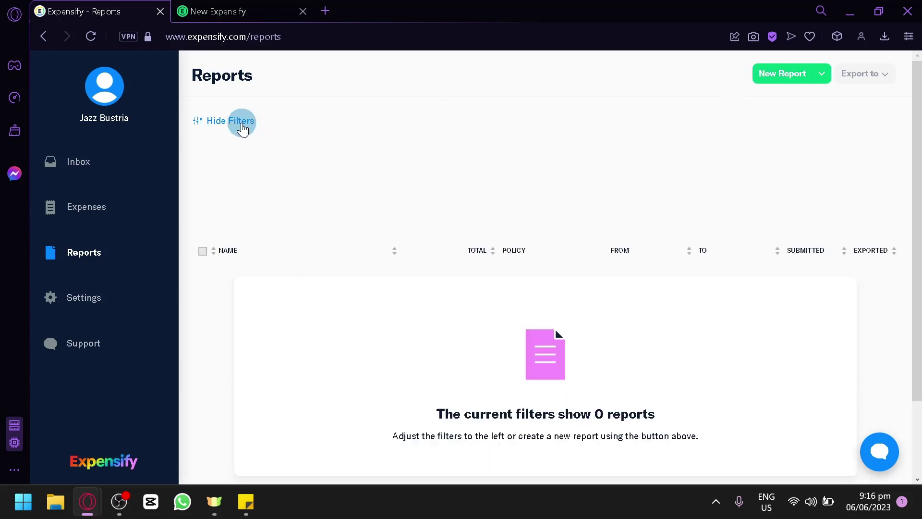
{"action": "left_click", "coordinate": [303, 161]}
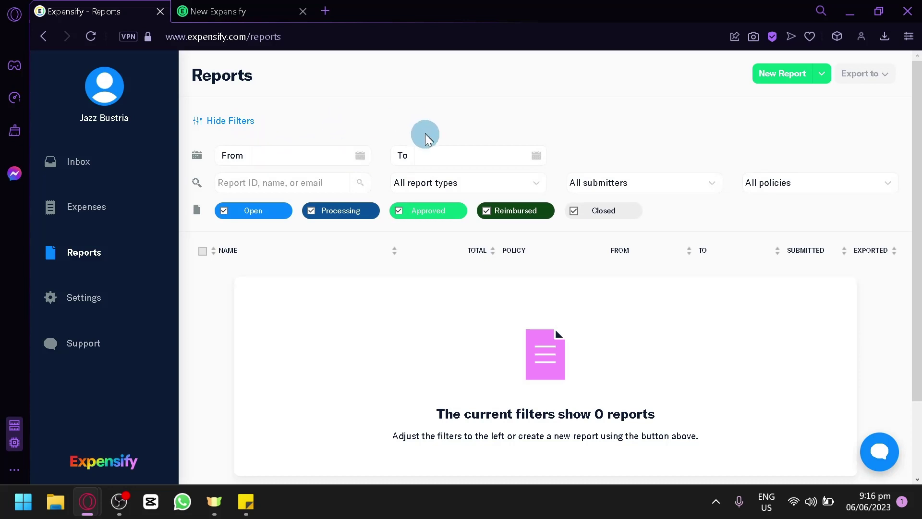
{"action": "left_click", "coordinate": [318, 183]}
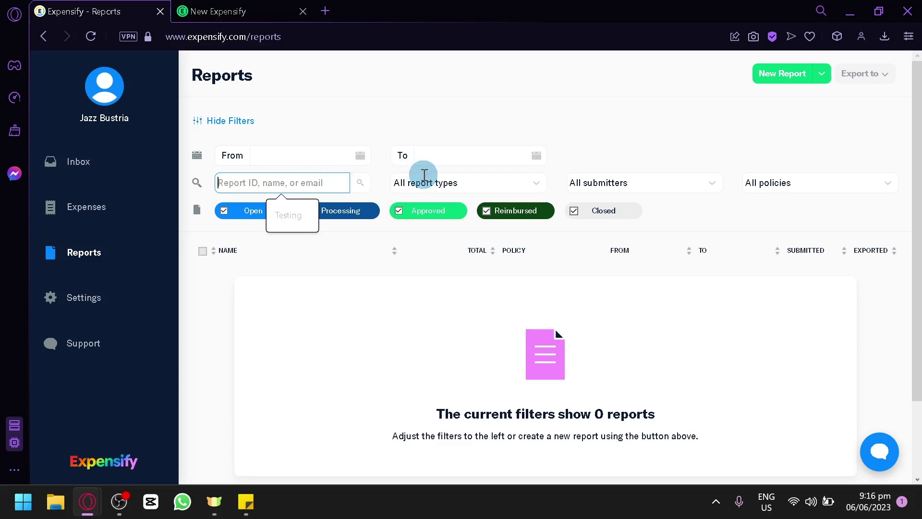
{"action": "left_click", "coordinate": [434, 184]}
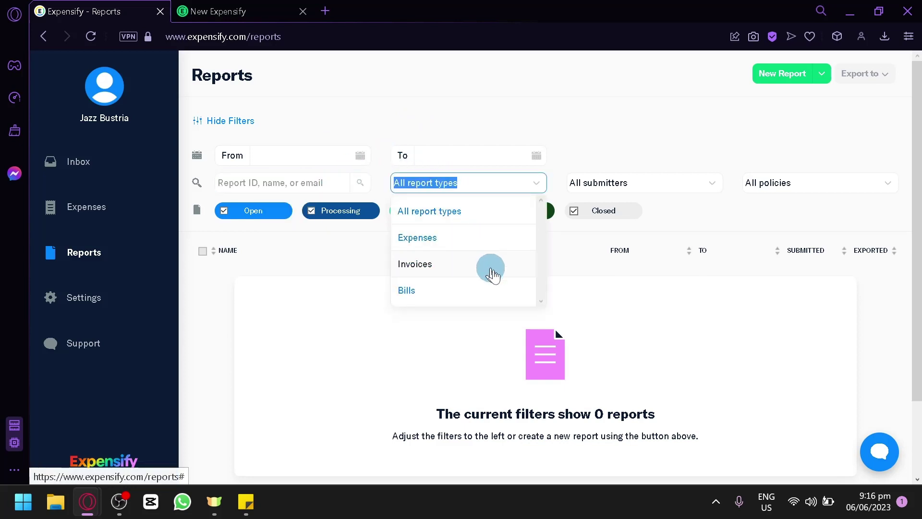
{"action": "left_click", "coordinate": [615, 185]}
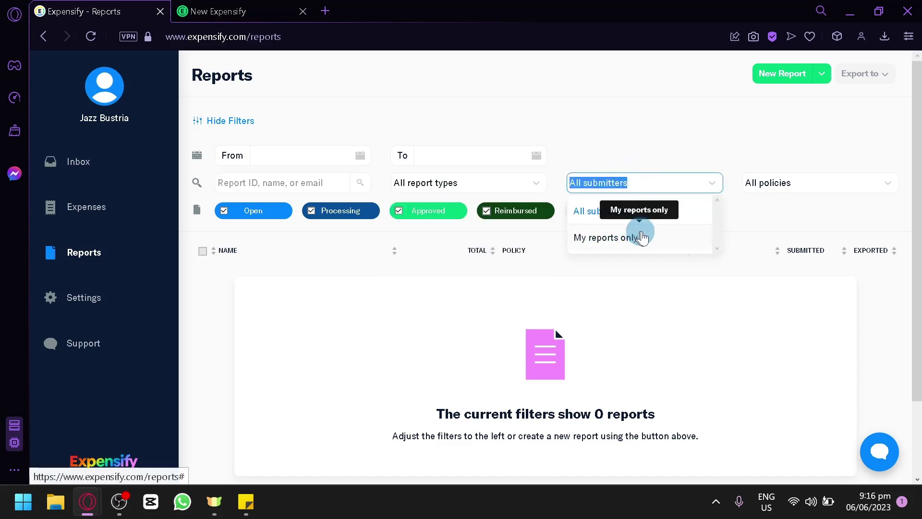
{"action": "left_click", "coordinate": [781, 218]}
{"action": "left_click", "coordinate": [794, 190]}
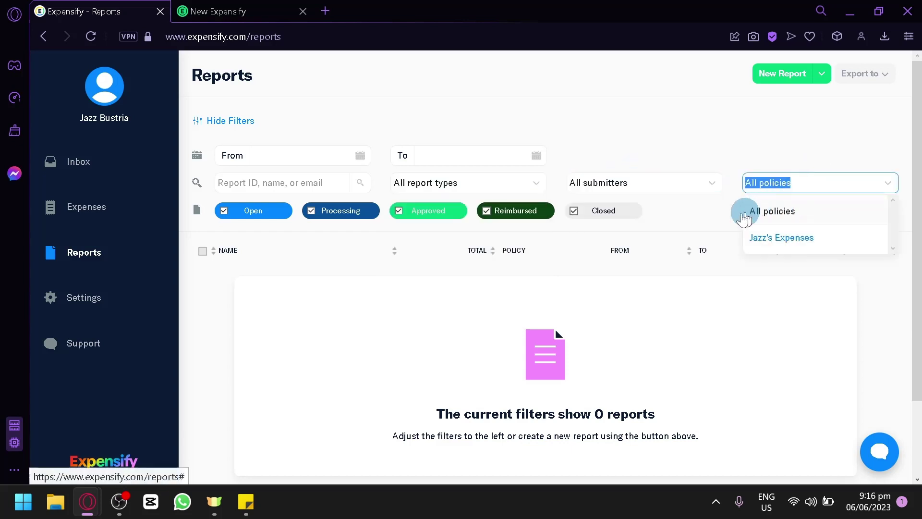
{"action": "left_click", "coordinate": [699, 214]}
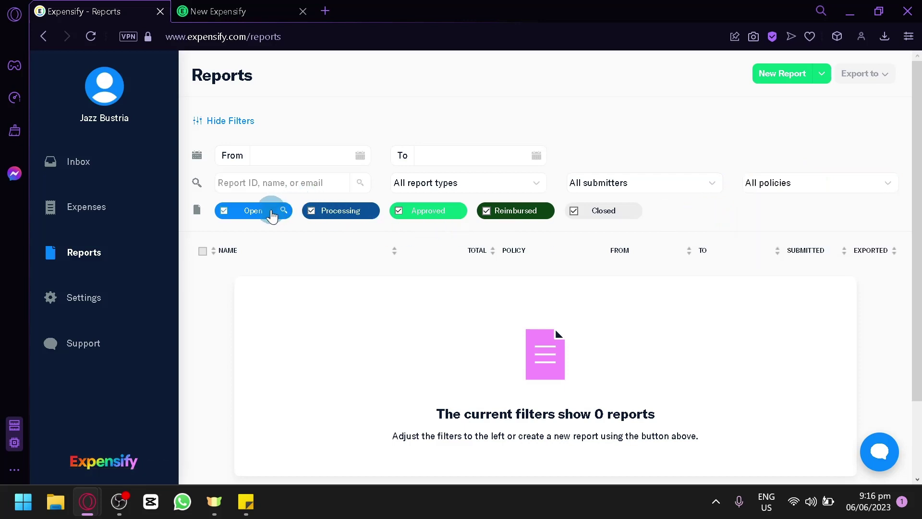
{"action": "left_click", "coordinate": [367, 223]}
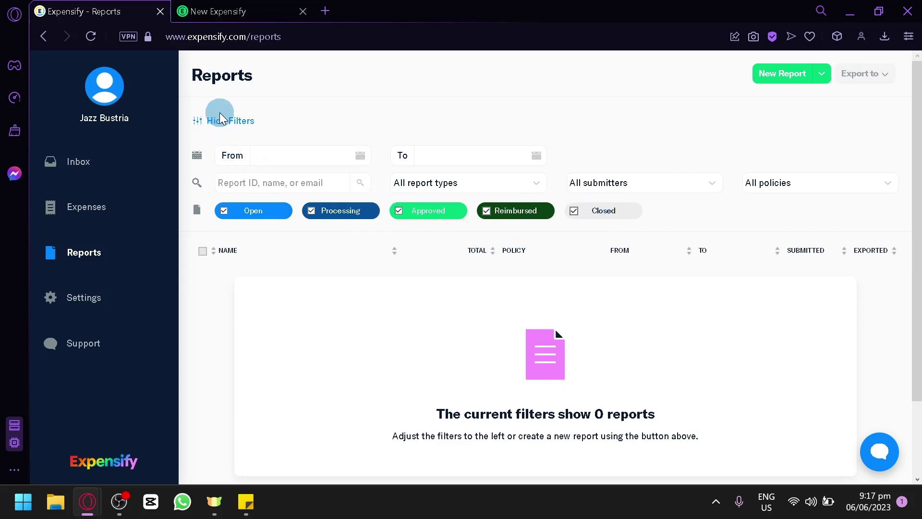
{"action": "left_click", "coordinate": [235, 121]}
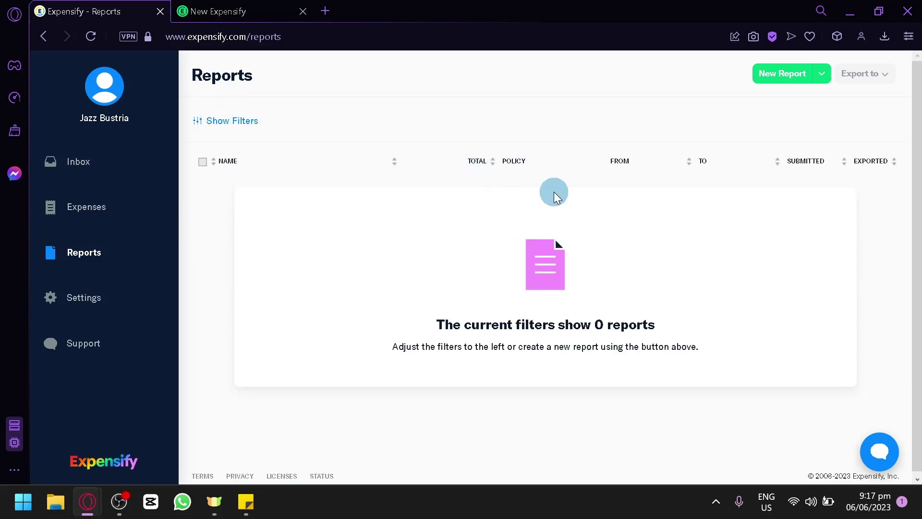
Step: Create a new expense report, Expense Report 2023-06-06, and look over its empty page
{"action": "left_click", "coordinate": [819, 77]}
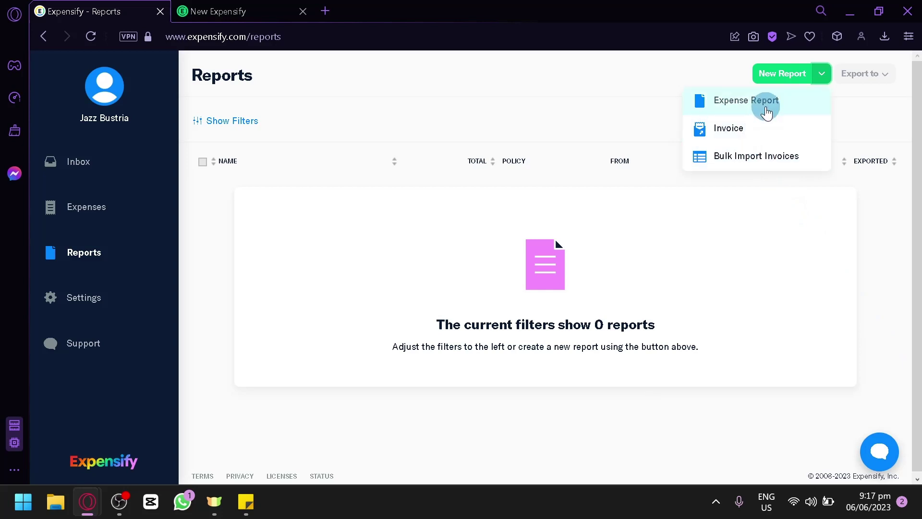
{"action": "left_click", "coordinate": [766, 106]}
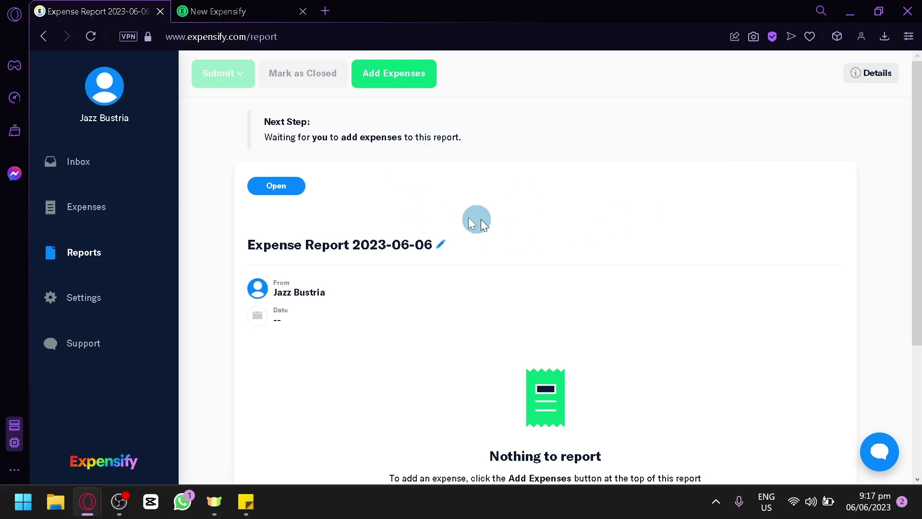
{"action": "scroll", "coordinate": [491, 229], "scroll_direction": "down", "scroll_amount": 4}
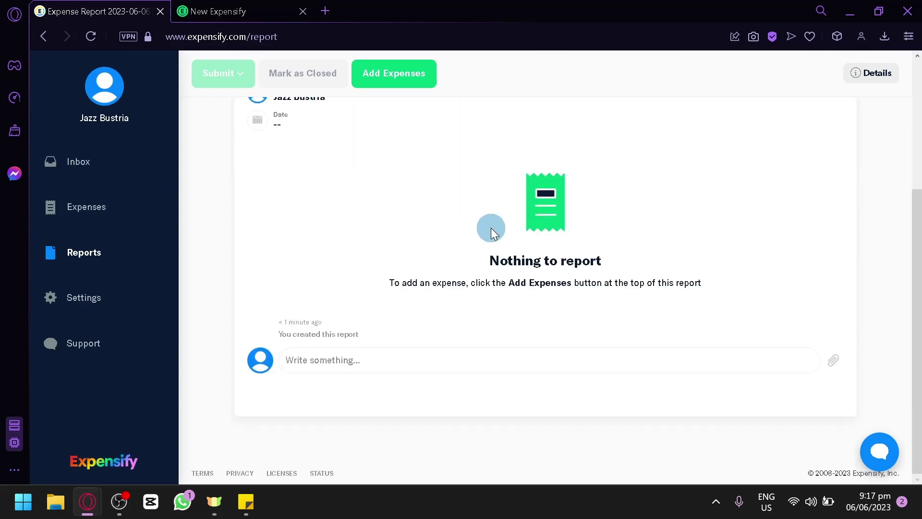
{"action": "scroll", "coordinate": [491, 227], "scroll_direction": "up", "scroll_amount": 4}
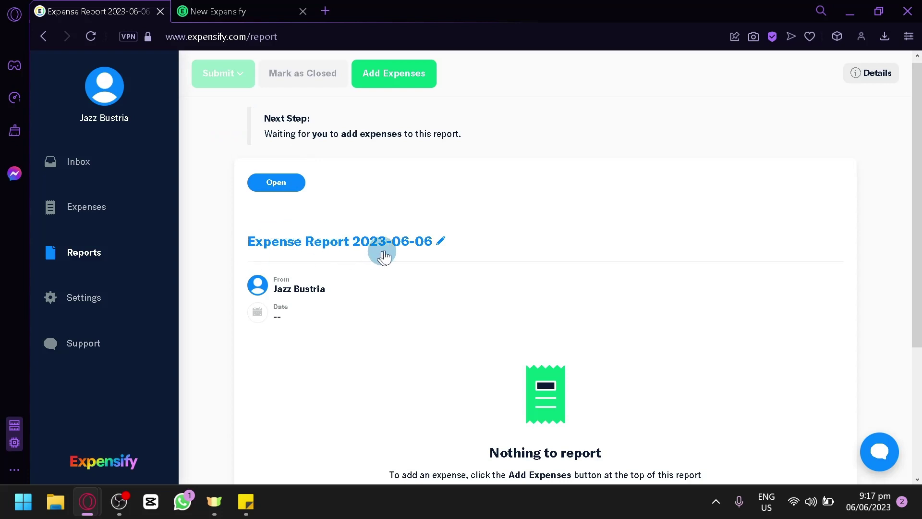
{"action": "scroll", "coordinate": [441, 255], "scroll_direction": "down", "scroll_amount": 3}
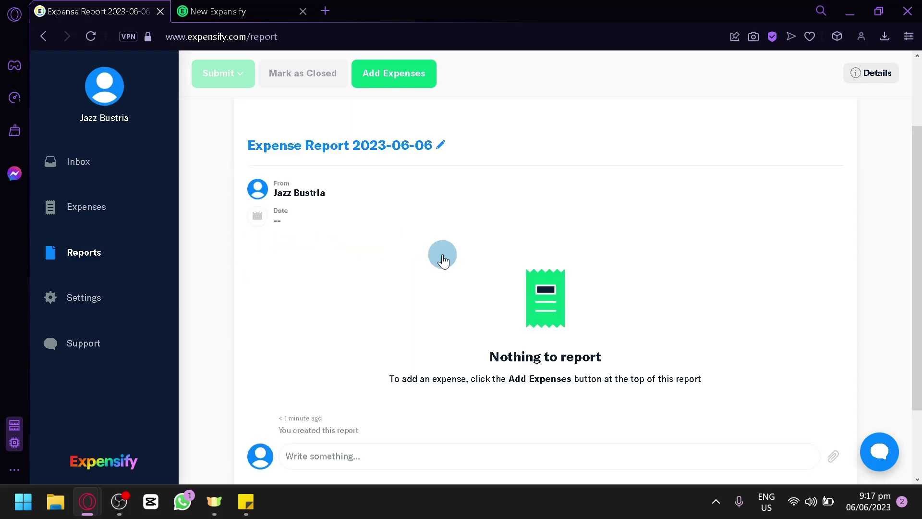
{"action": "scroll", "coordinate": [442, 255], "scroll_direction": "up", "scroll_amount": 1}
{"action": "scroll", "coordinate": [442, 255], "scroll_direction": "down", "scroll_amount": 2}
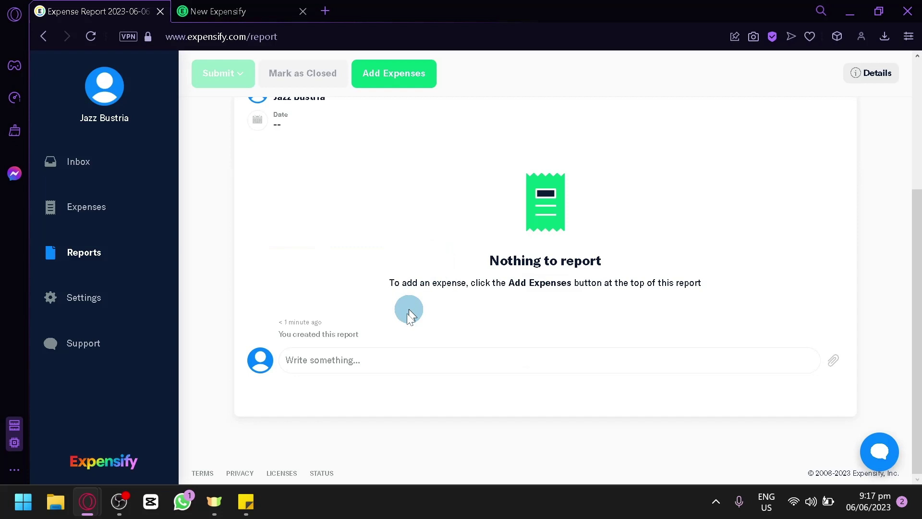
{"action": "left_click", "coordinate": [392, 358]}
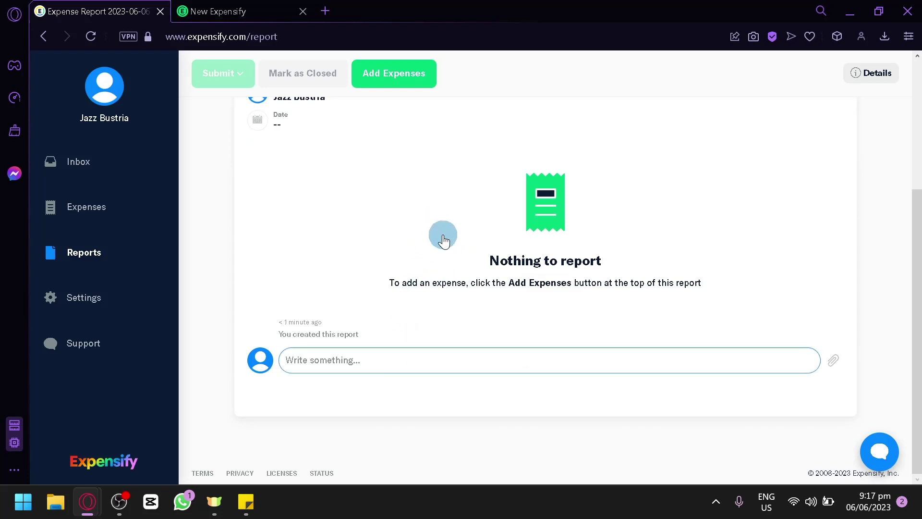
{"action": "scroll", "coordinate": [559, 300], "scroll_direction": "up", "scroll_amount": 4}
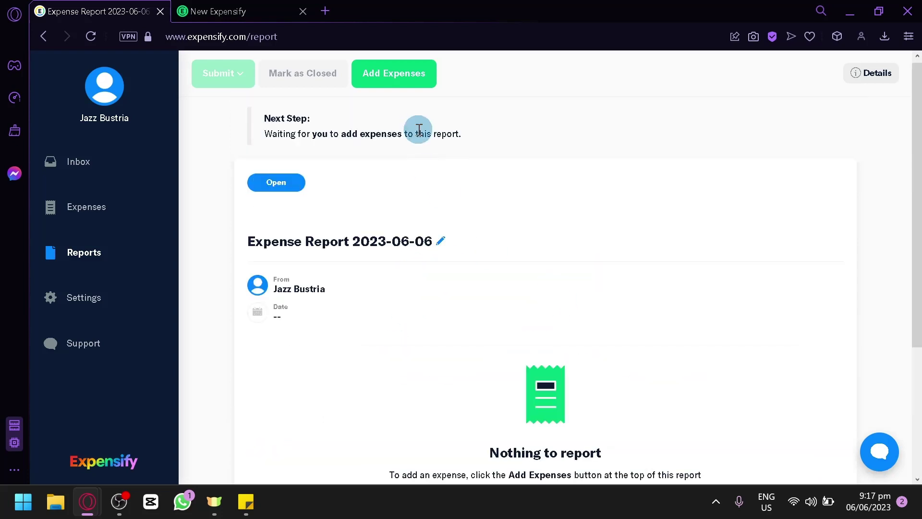
Step: Add the ₱1,000.00 Equipment expense to Expense Report 2023-06-06
{"action": "left_click", "coordinate": [390, 77]}
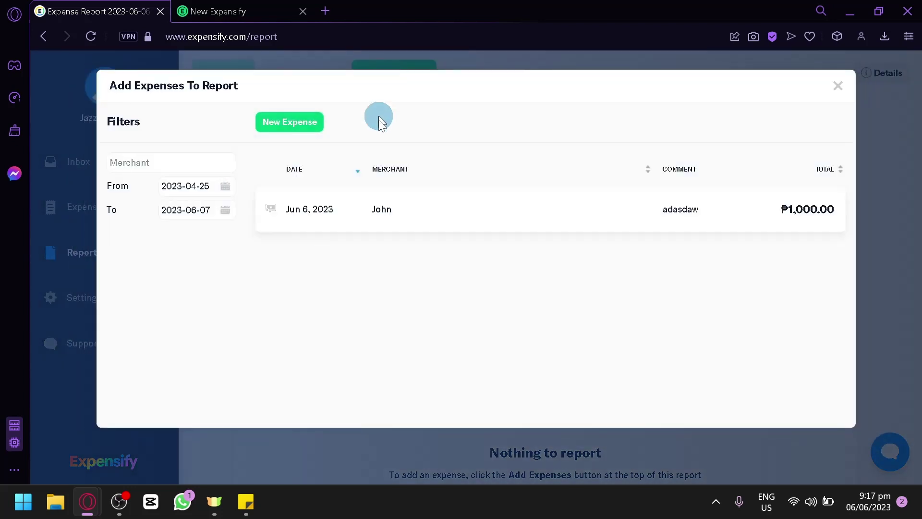
{"action": "left_click", "coordinate": [542, 226]}
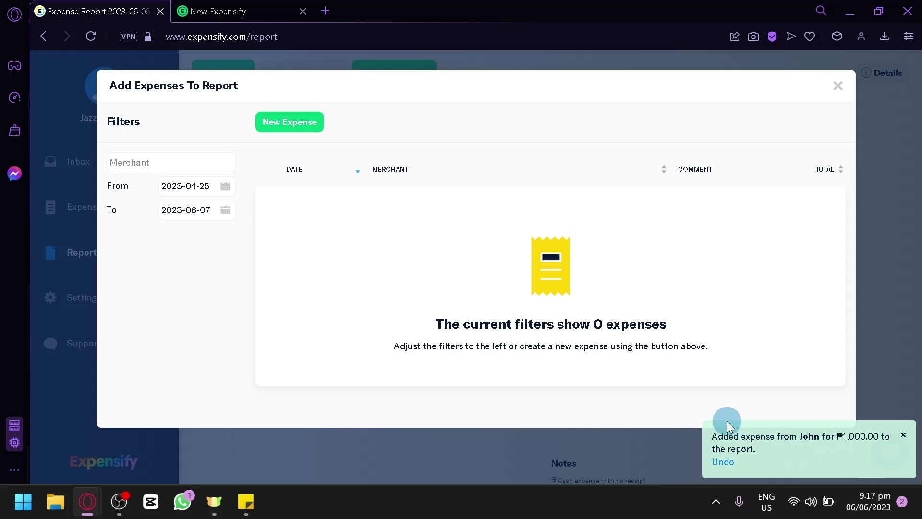
{"action": "left_click", "coordinate": [843, 96]}
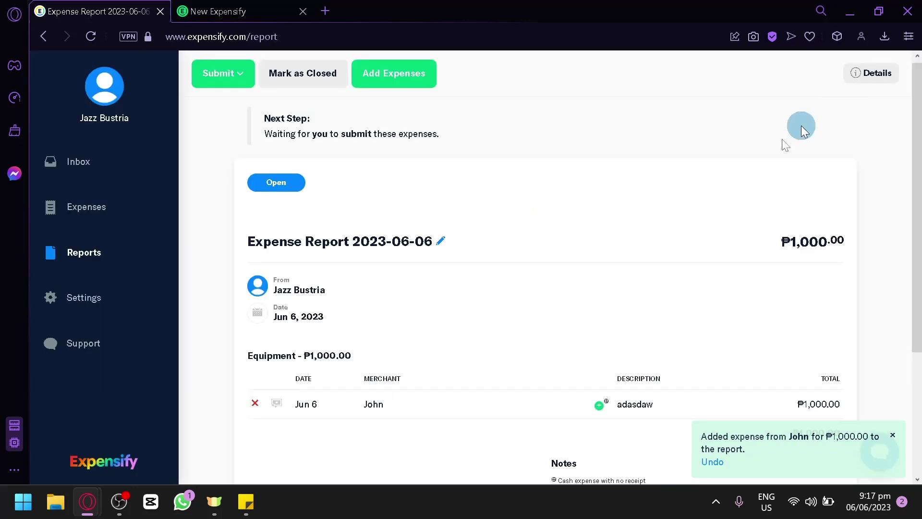
{"action": "scroll", "coordinate": [339, 284], "scroll_direction": "down", "scroll_amount": 2}
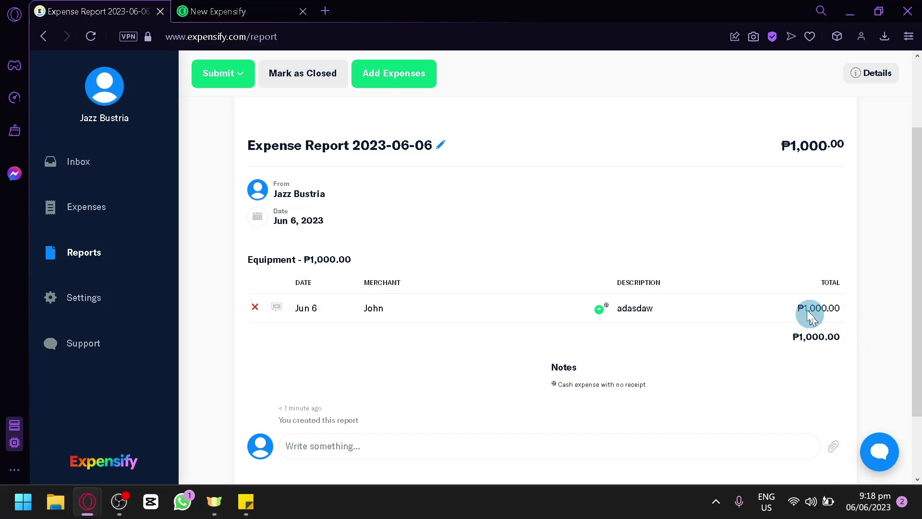
{"action": "scroll", "coordinate": [804, 315], "scroll_direction": "down", "scroll_amount": 2}
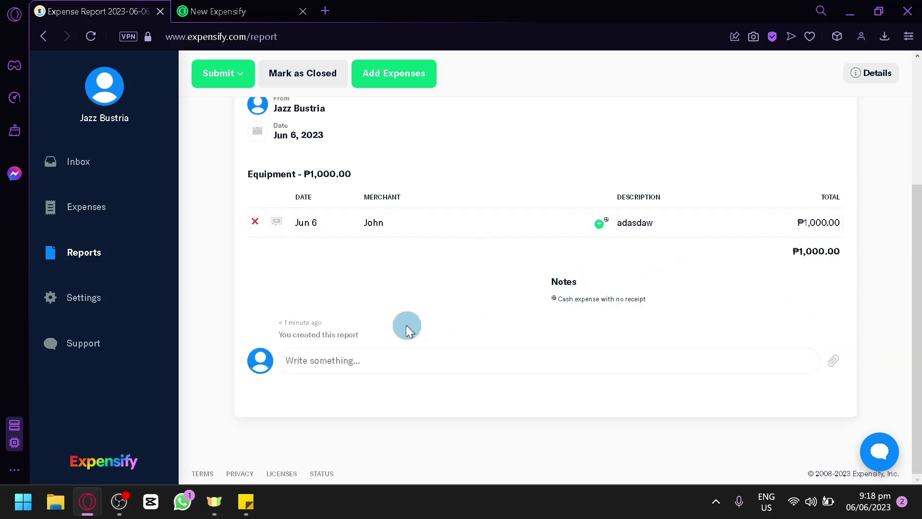
Step: Post the comment 'asdaw' on the report
{"action": "left_click", "coordinate": [382, 363]}
{"action": "type", "text": "asdawd"}
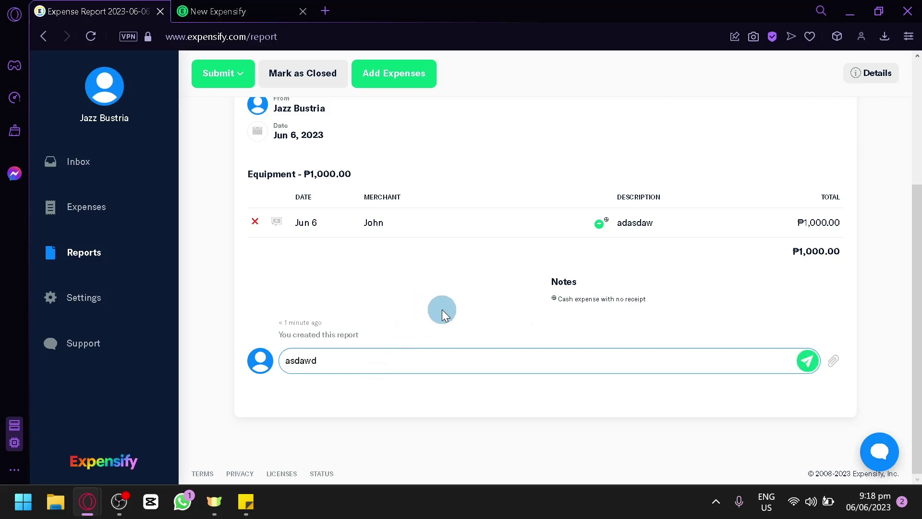
{"action": "key", "text": "Return"}
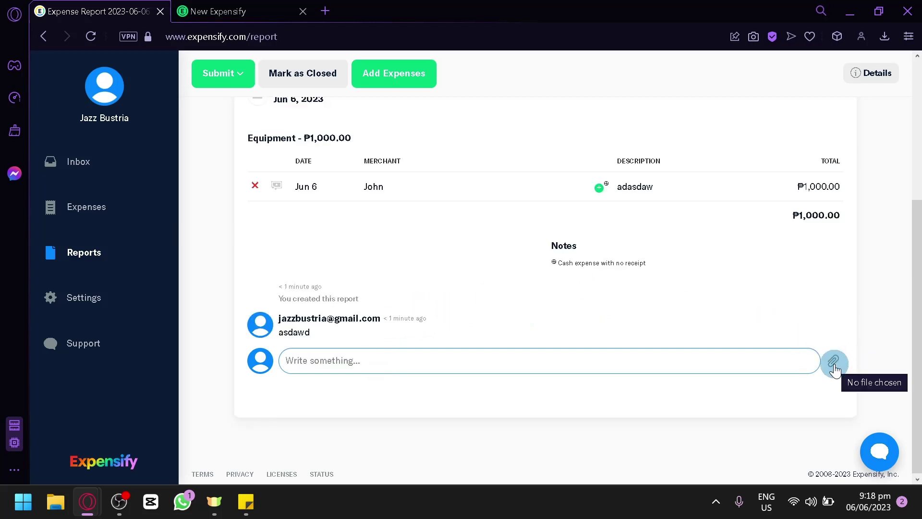
{"action": "scroll", "coordinate": [789, 267], "scroll_direction": "up", "scroll_amount": 5}
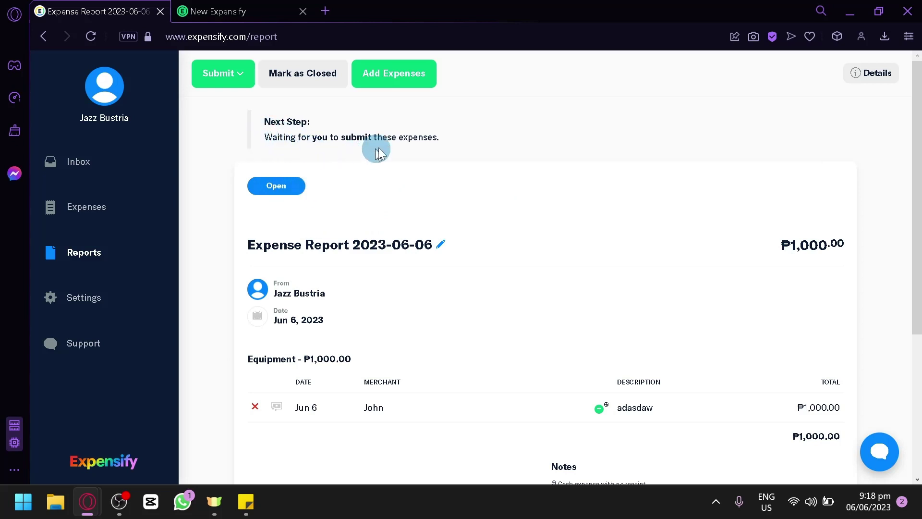
{"action": "scroll", "coordinate": [576, 187], "scroll_direction": "down", "scroll_amount": 5}
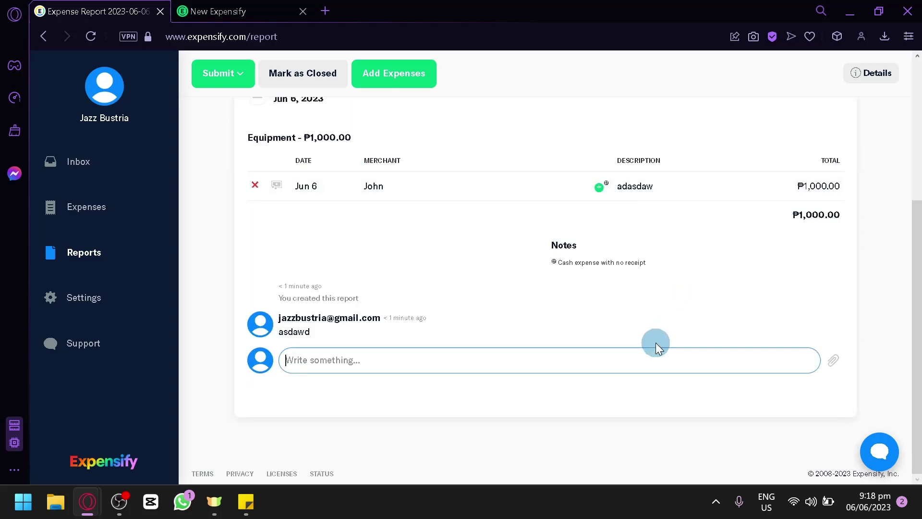
{"action": "scroll", "coordinate": [656, 342], "scroll_direction": "up", "scroll_amount": 5}
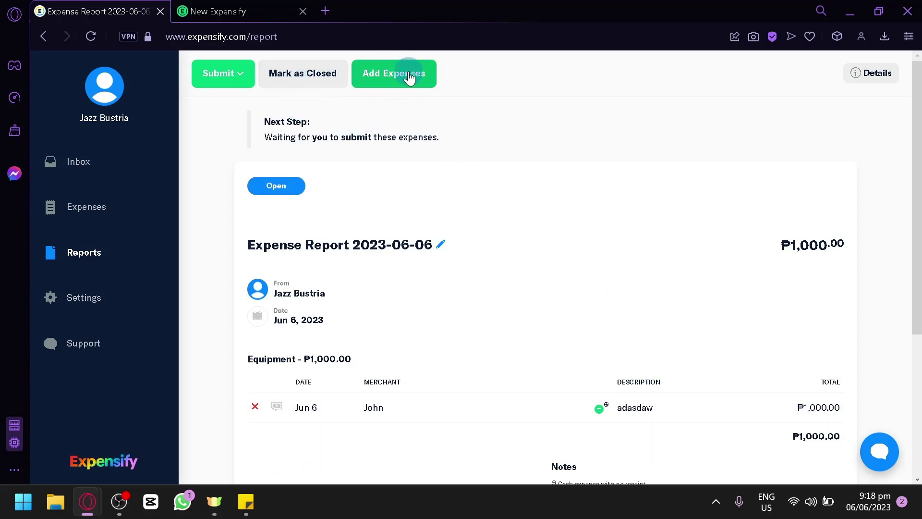
Step: Submit Expense Report 2023-06-06 to yourself with Attach PDF ticked
{"action": "left_click", "coordinate": [246, 80]}
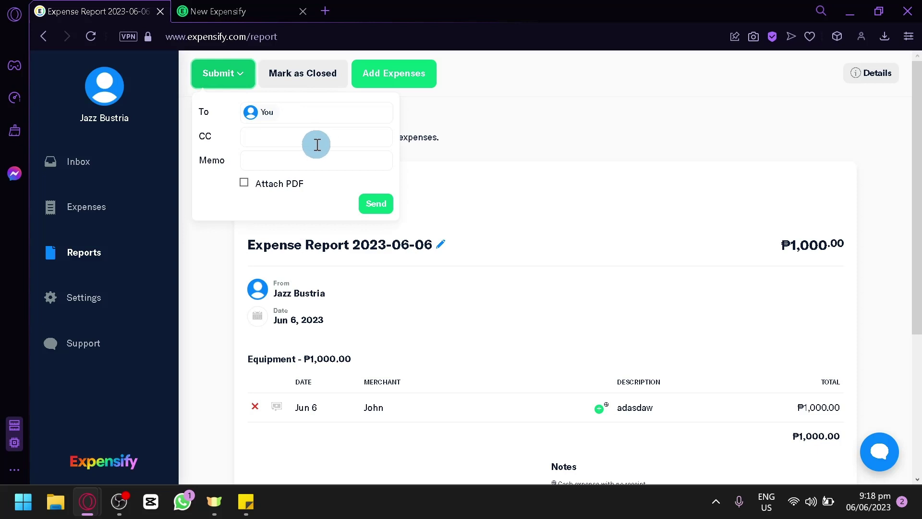
{"action": "left_click", "coordinate": [312, 163]}
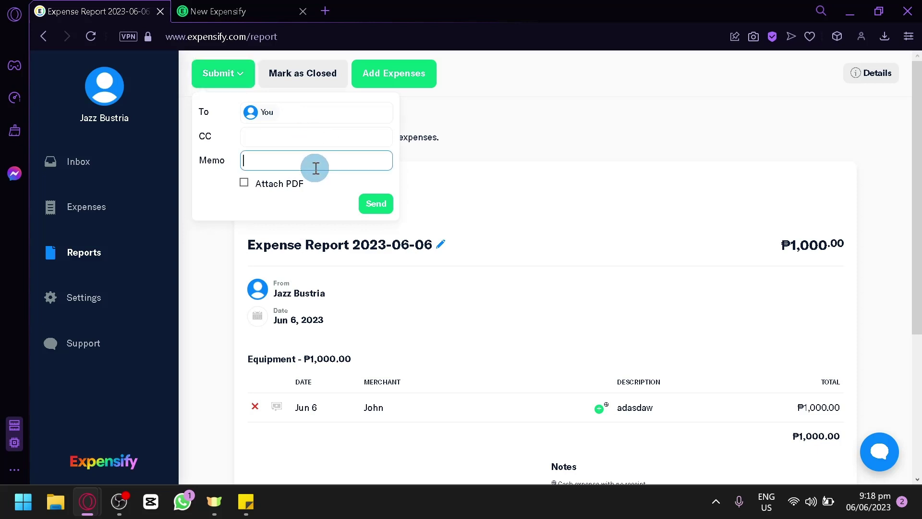
{"action": "left_click", "coordinate": [245, 185]}
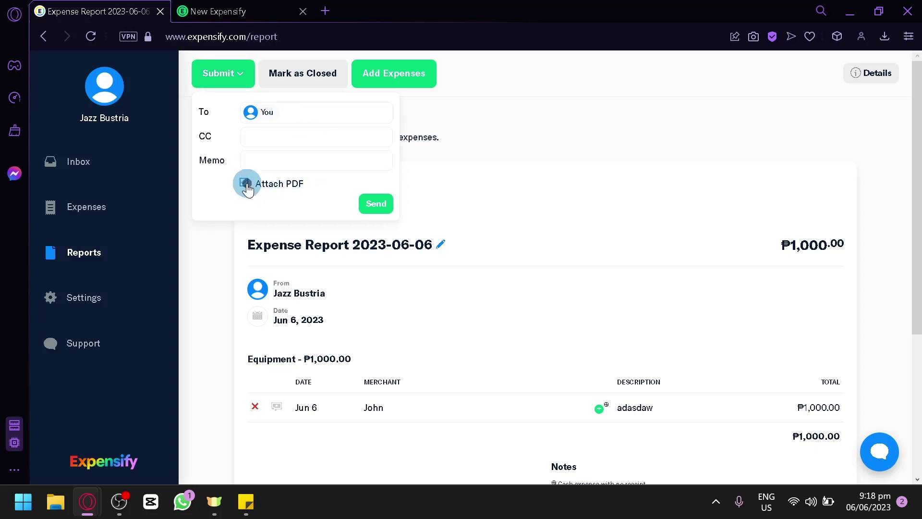
{"action": "left_click", "coordinate": [363, 201]}
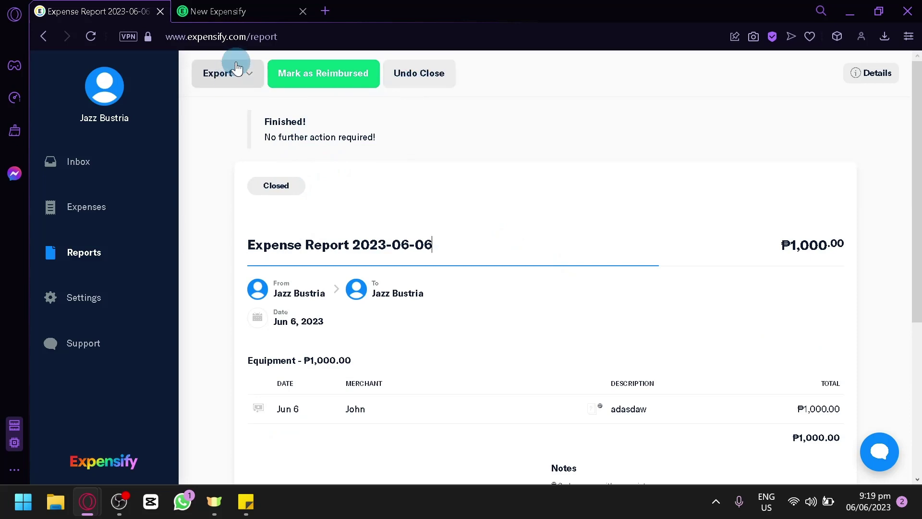
Step: Change the closed report's View from Basic to Detailed in its Details panel
{"action": "left_click", "coordinate": [248, 76]}
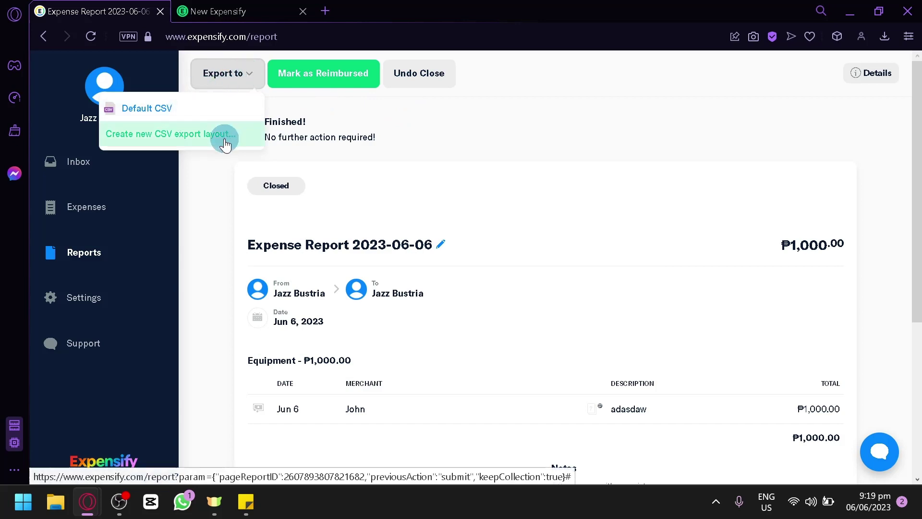
{"action": "left_click", "coordinate": [877, 83]}
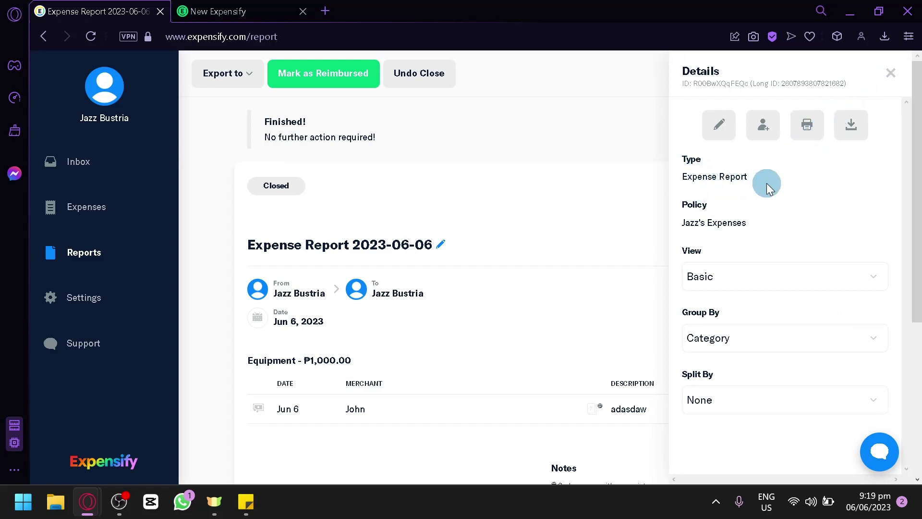
{"action": "left_click", "coordinate": [729, 278]}
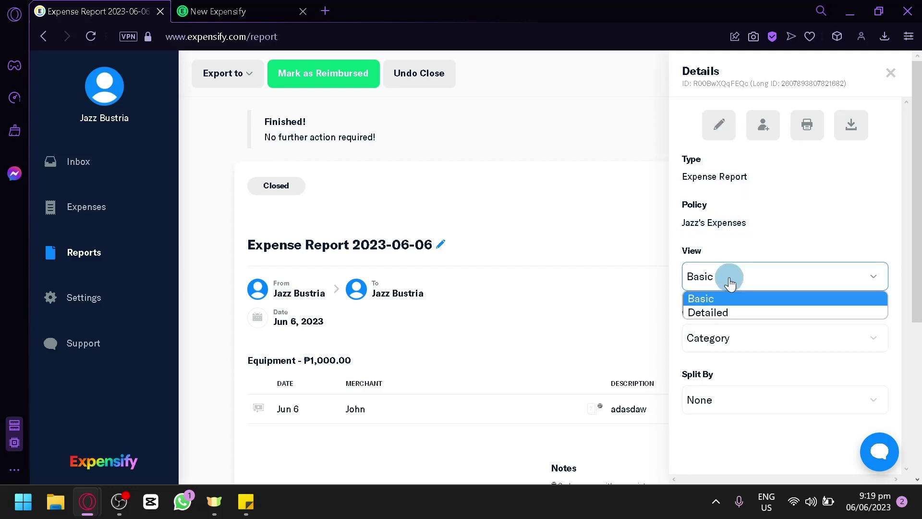
{"action": "left_click", "coordinate": [738, 309]}
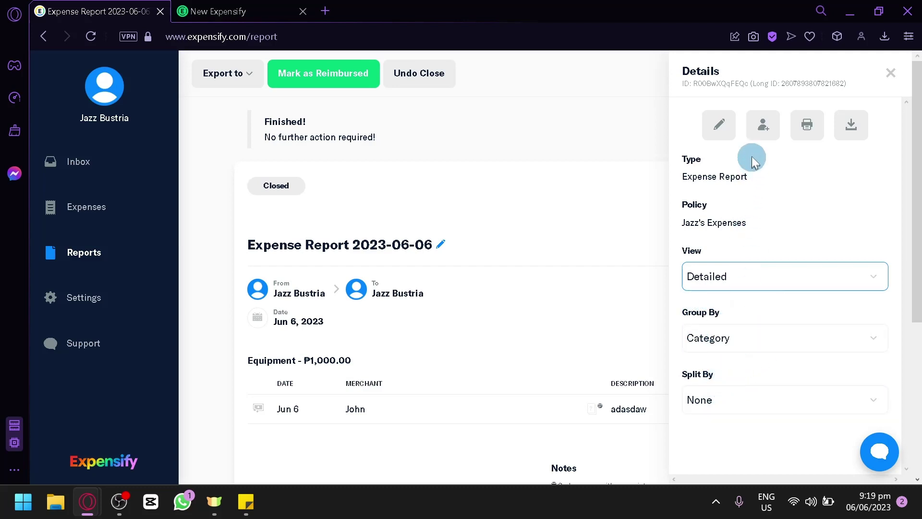
{"action": "left_click", "coordinate": [724, 131]}
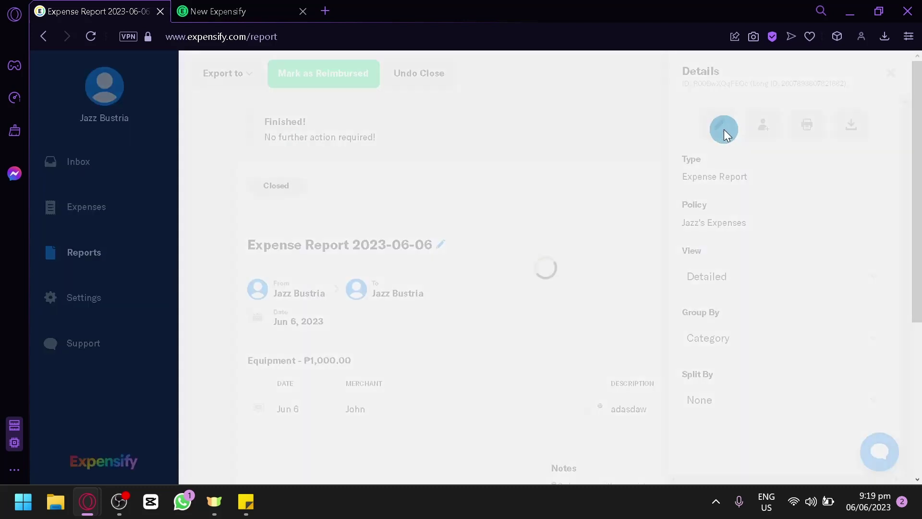
{"action": "left_click", "coordinate": [822, 140]}
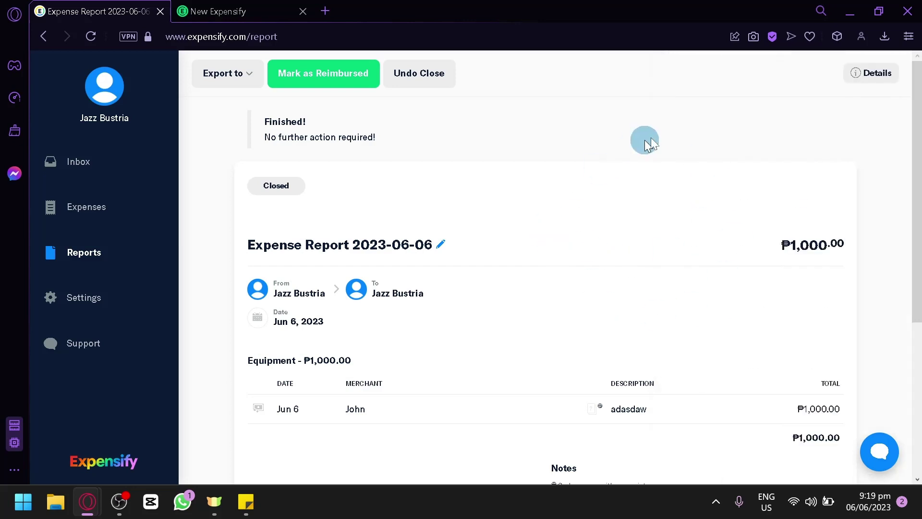
Step: Open Settings' Account Details and scroll past Copilot access, vacation delegate and account merging to Close Account
{"action": "scroll", "coordinate": [605, 163], "scroll_direction": "down", "scroll_amount": 2}
{"action": "left_click", "coordinate": [93, 299]}
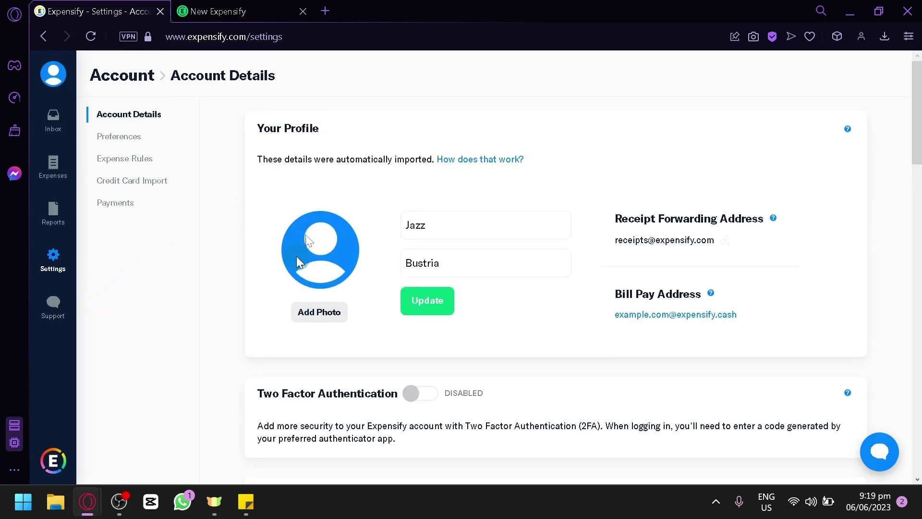
{"action": "scroll", "coordinate": [373, 268], "scroll_direction": "down", "scroll_amount": 4}
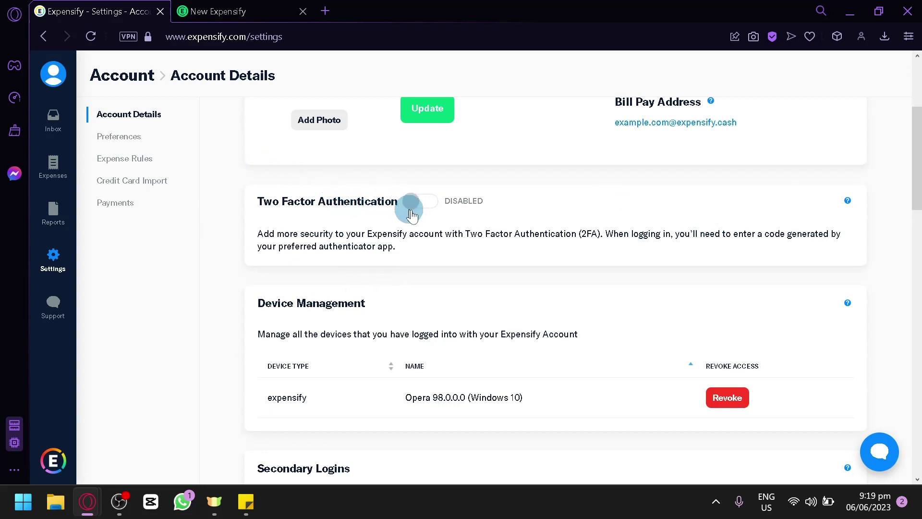
{"action": "scroll", "coordinate": [469, 230], "scroll_direction": "down", "scroll_amount": 2}
{"action": "scroll", "coordinate": [530, 214], "scroll_direction": "down", "scroll_amount": 4}
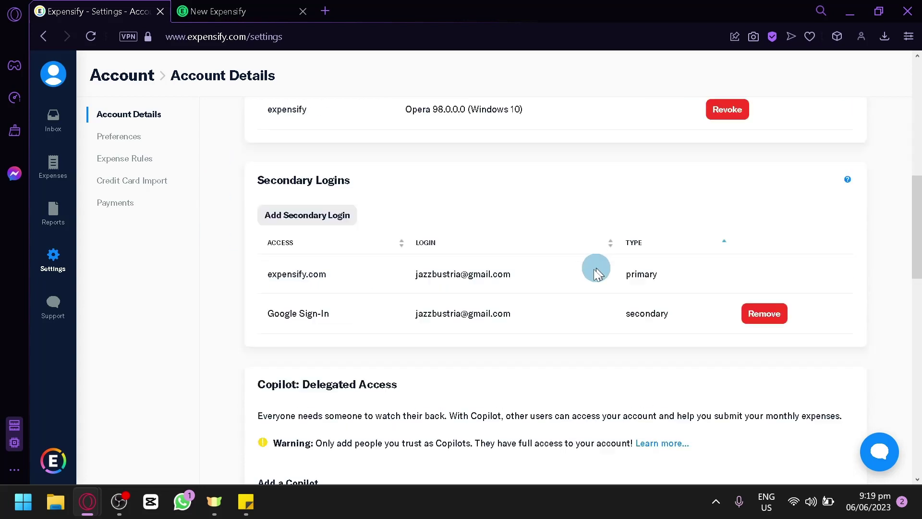
{"action": "scroll", "coordinate": [512, 236], "scroll_direction": "down", "scroll_amount": 6}
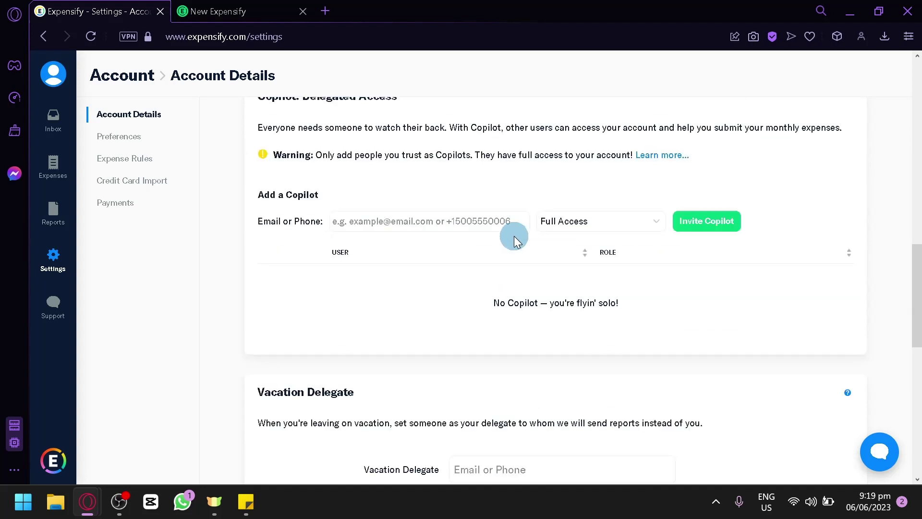
{"action": "scroll", "coordinate": [513, 237], "scroll_direction": "up", "scroll_amount": 2}
{"action": "scroll", "coordinate": [512, 237], "scroll_direction": "down", "scroll_amount": 6}
{"action": "scroll", "coordinate": [380, 221], "scroll_direction": "down", "scroll_amount": 7}
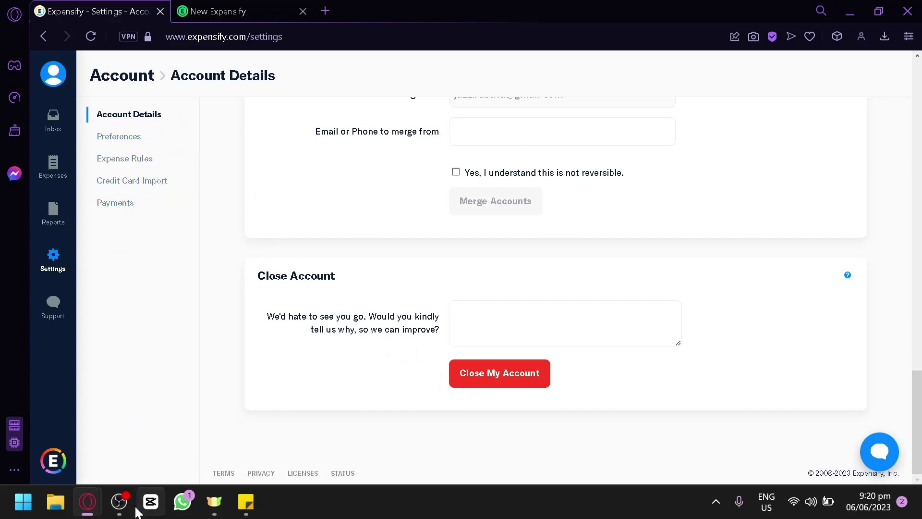
{"action": "left_click", "coordinate": [119, 501]}
{"action": "left_click", "coordinate": [120, 501]}
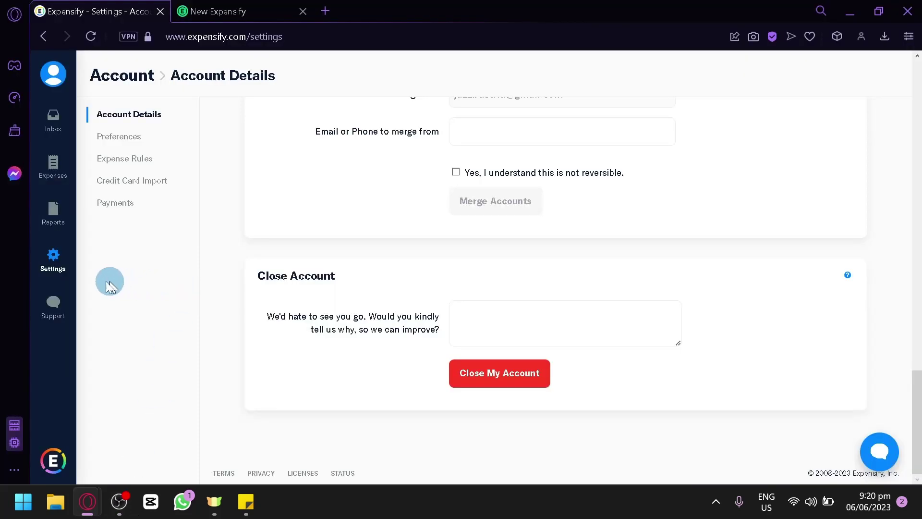
{"action": "left_click", "coordinate": [207, 13]}
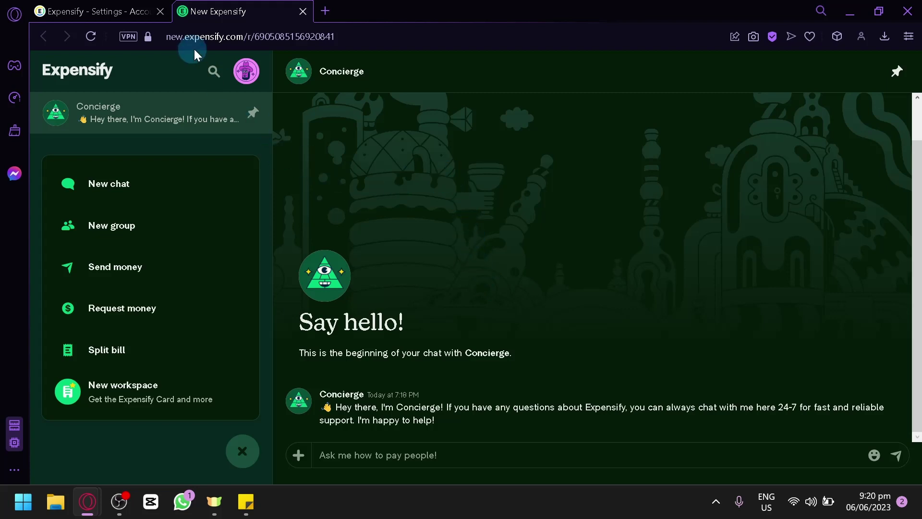
{"action": "left_click", "coordinate": [124, 11]}
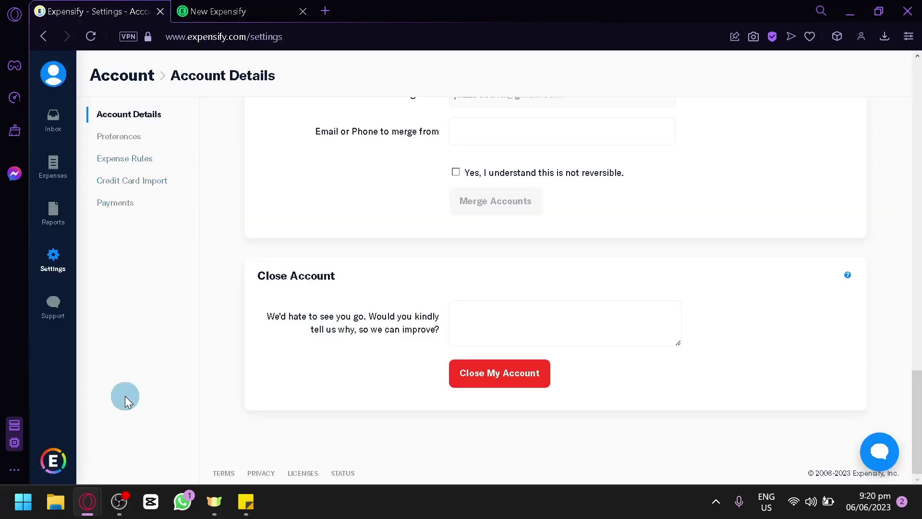